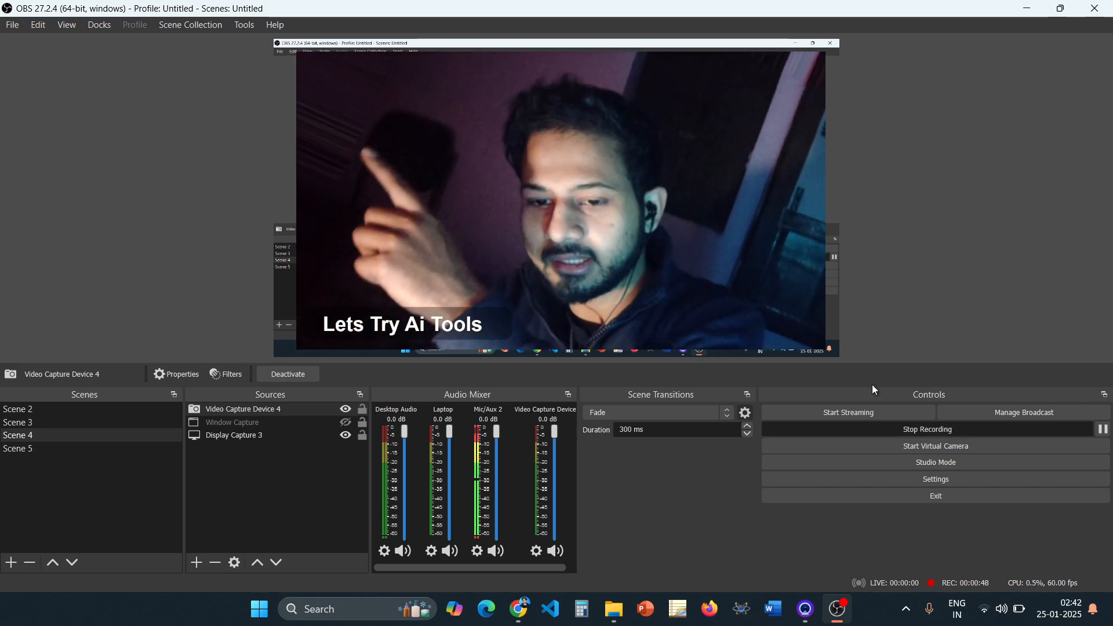
- Move the webcam overlay toward the upper left of the canvas and enlarge it from its lower-right corner
{"action": "left_click_drag", "start_coordinate": [543, 341], "coordinate": [306, 308]}
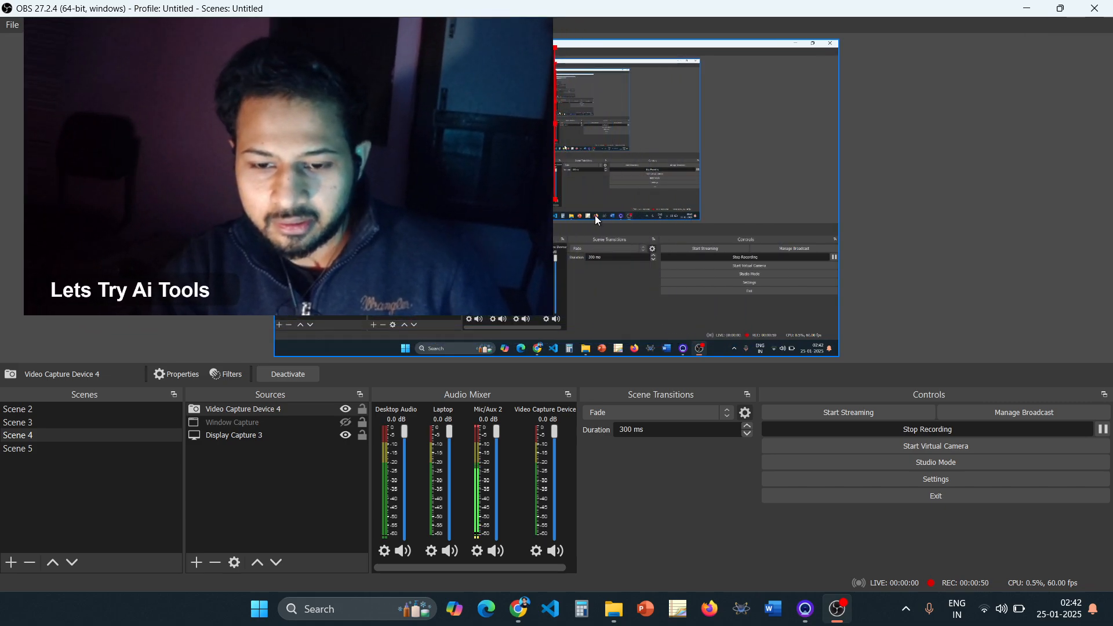
{"action": "left_click_drag", "start_coordinate": [553, 315], "coordinate": [1061, 600]}
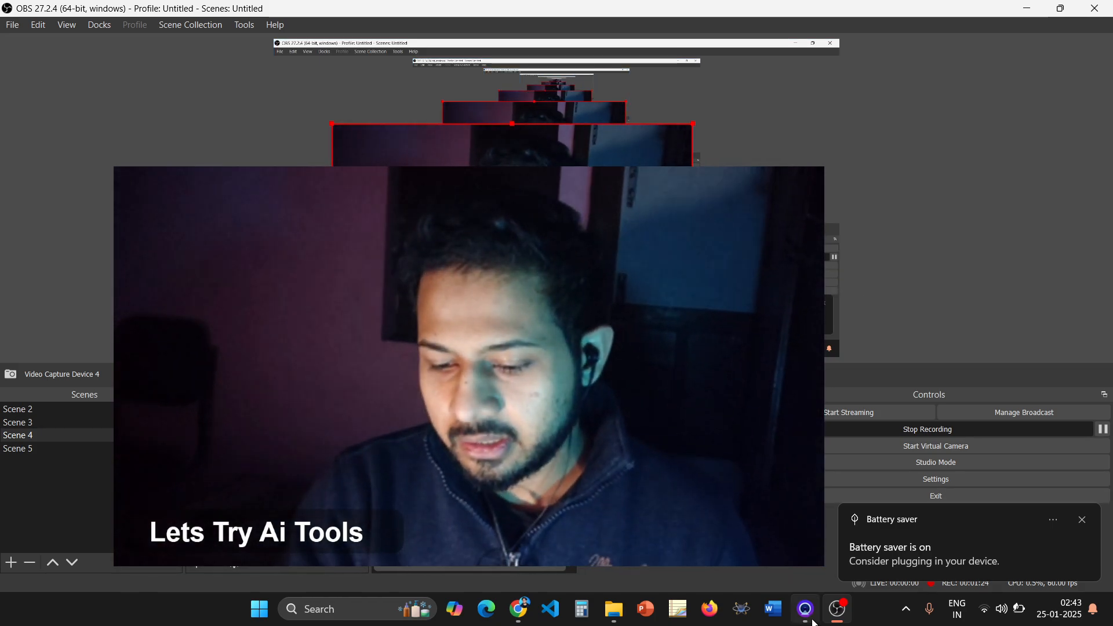
- Switch to Camo Studio in a reduced window and move that window toward the middle of the desktop
{"action": "left_click", "coordinate": [812, 621]}
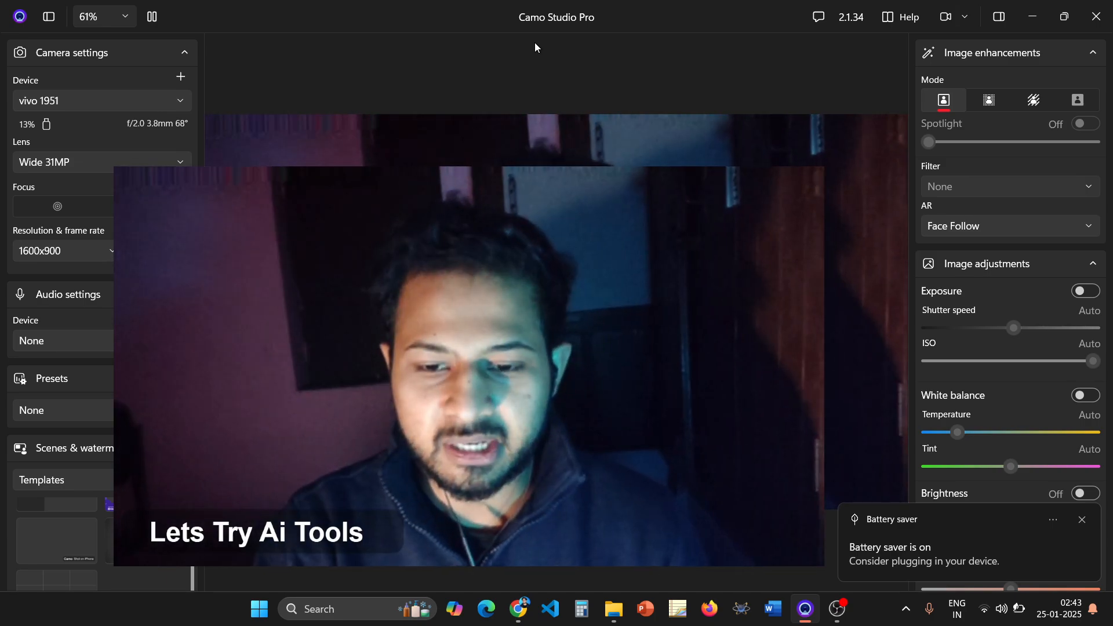
{"action": "double_click", "coordinate": [514, 13]}
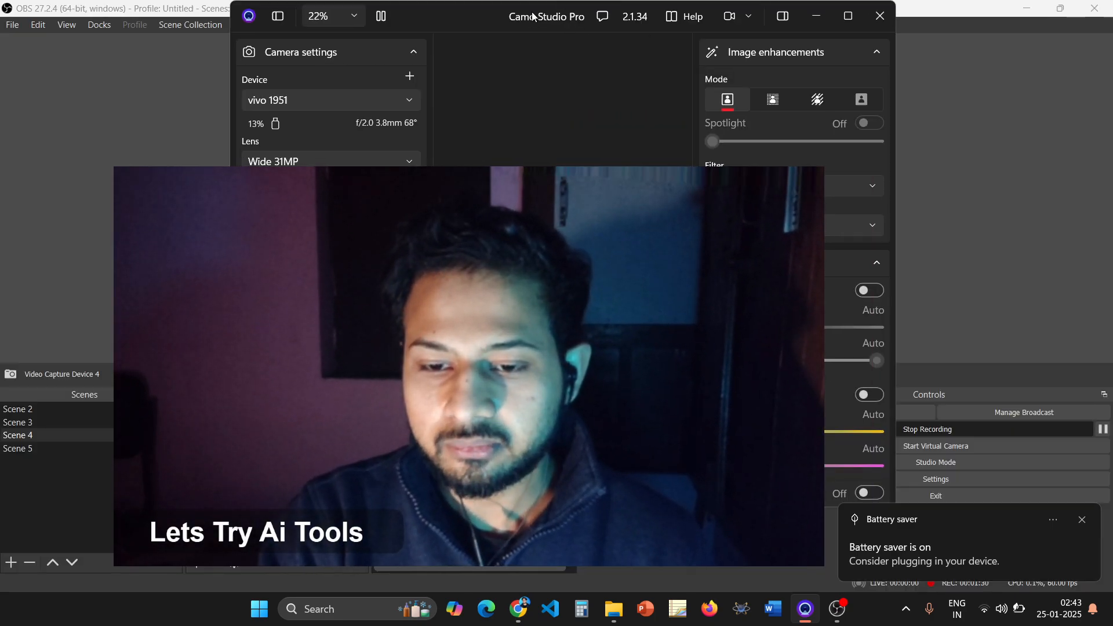
{"action": "left_click_drag", "start_coordinate": [533, 17], "coordinate": [818, 184]}
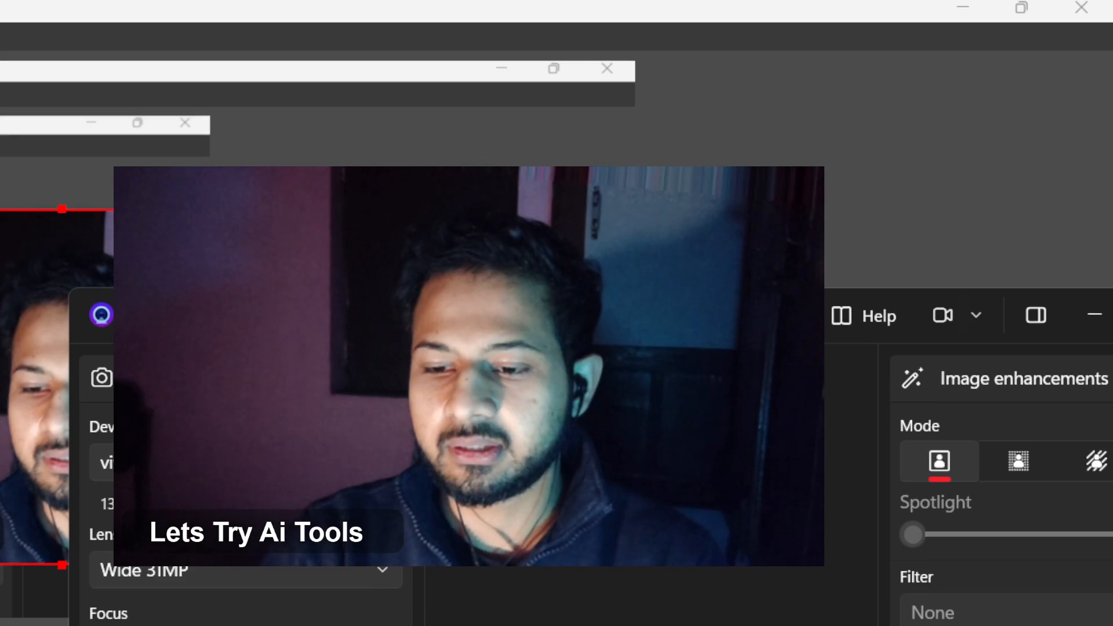
- Shrink the webcam overlay in OBS to about a third of the canvas width and place it at the canvas's bottom centre
{"action": "left_click_drag", "start_coordinate": [753, 313], "coordinate": [364, 273]}
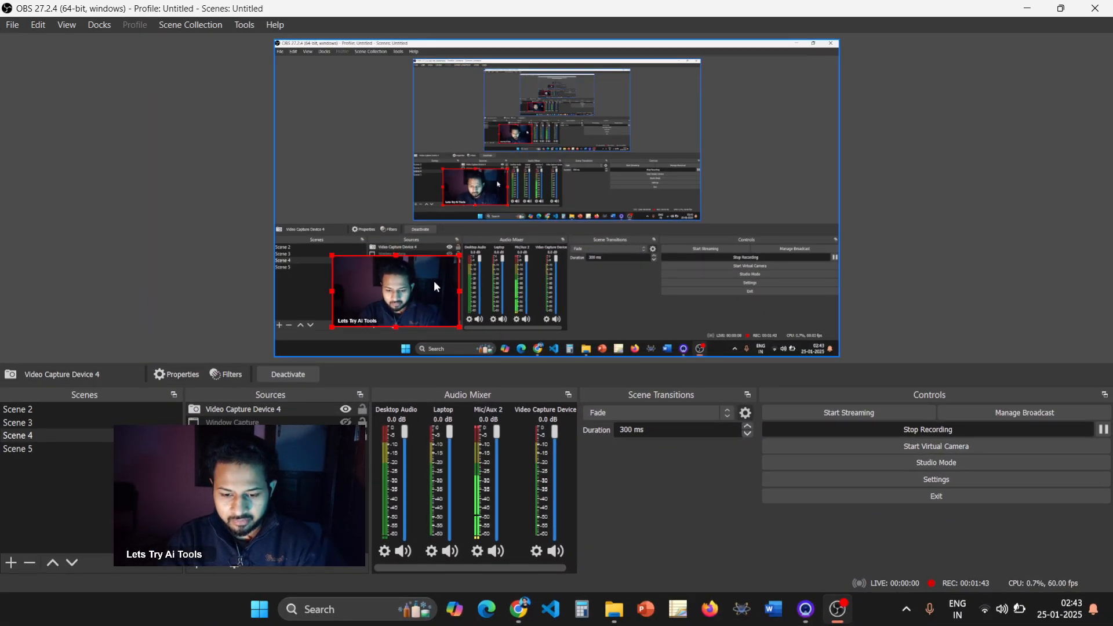
{"action": "left_click_drag", "start_coordinate": [436, 286], "coordinate": [590, 315]}
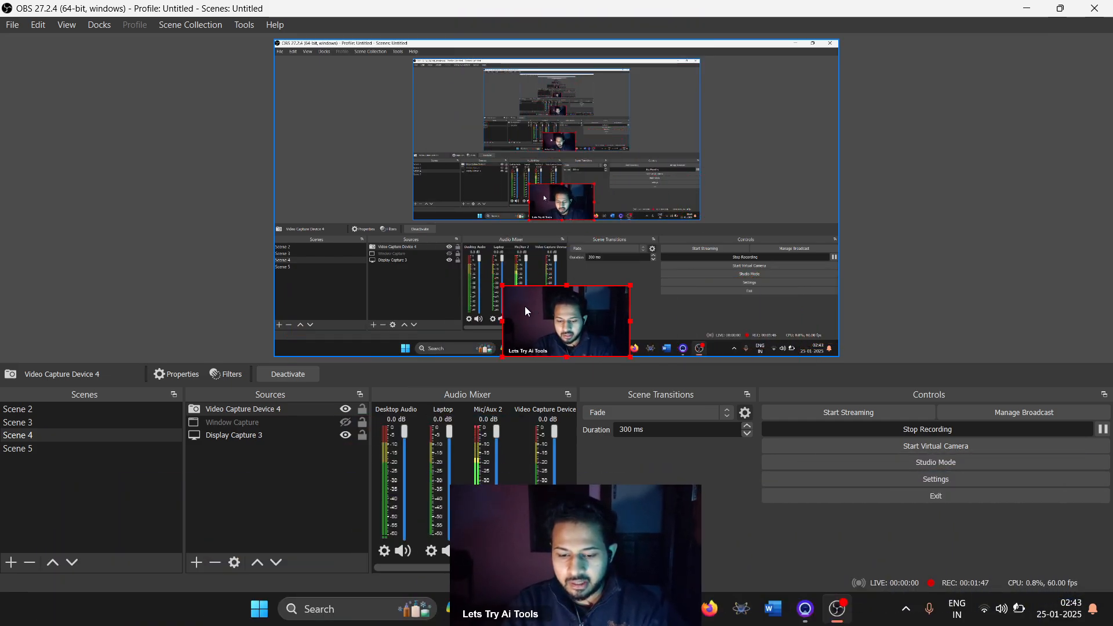
{"action": "left_click_drag", "start_coordinate": [502, 286], "coordinate": [425, 242]}
{"action": "left_click_drag", "start_coordinate": [522, 301], "coordinate": [545, 302]}
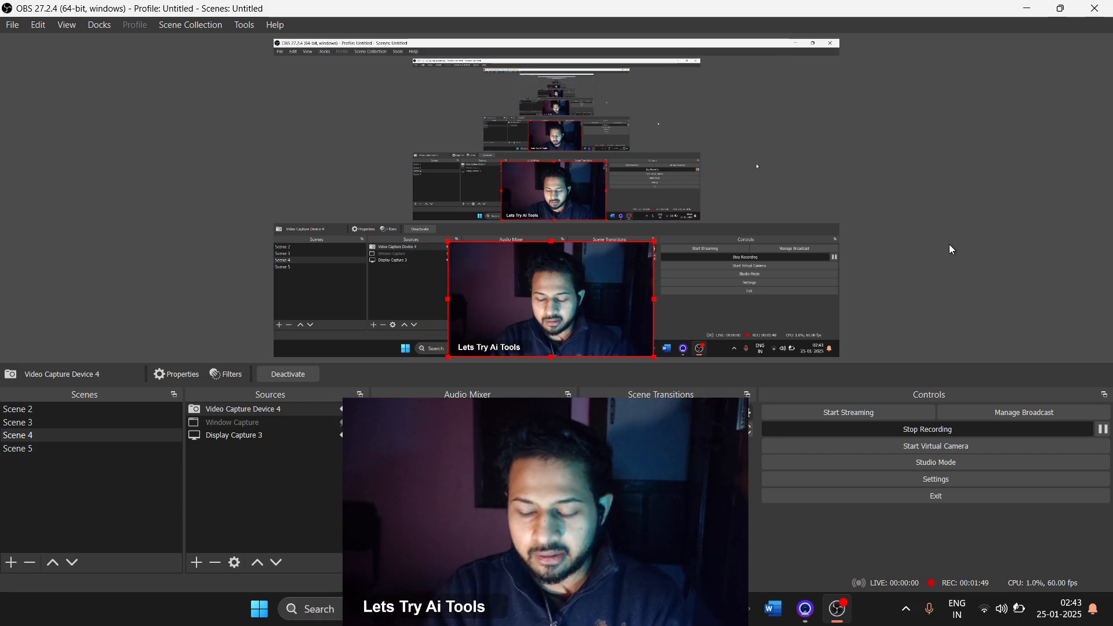
{"action": "left_click", "coordinate": [584, 320]}
{"action": "left_click", "coordinate": [634, 259]}
{"action": "left_click_drag", "start_coordinate": [653, 242], "coordinate": [621, 261]}
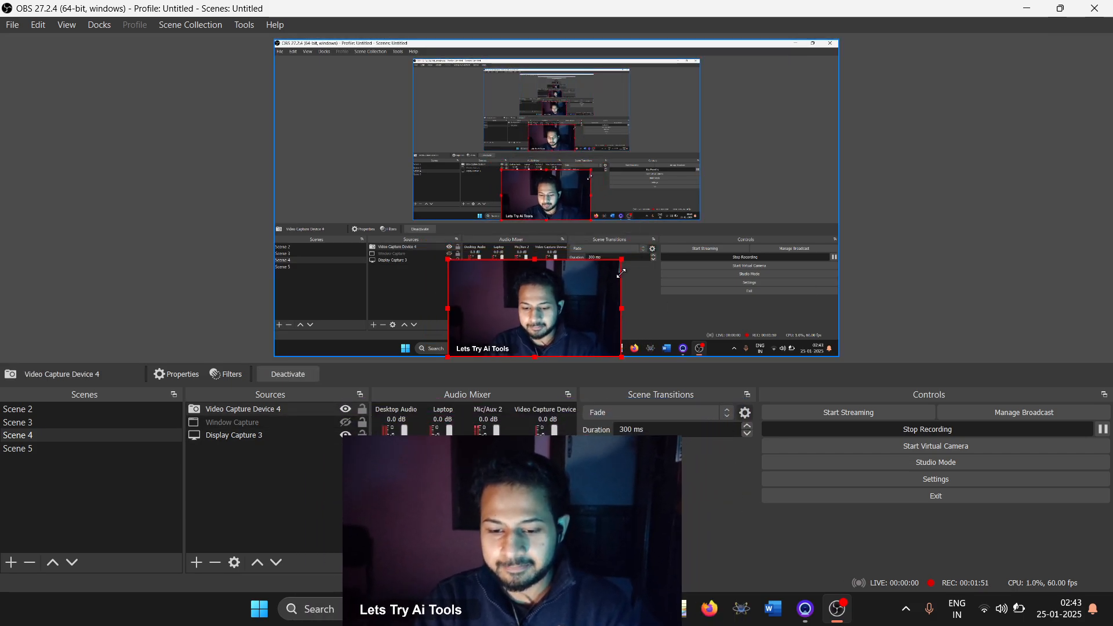
{"action": "left_click_drag", "start_coordinate": [539, 305], "coordinate": [564, 304]}
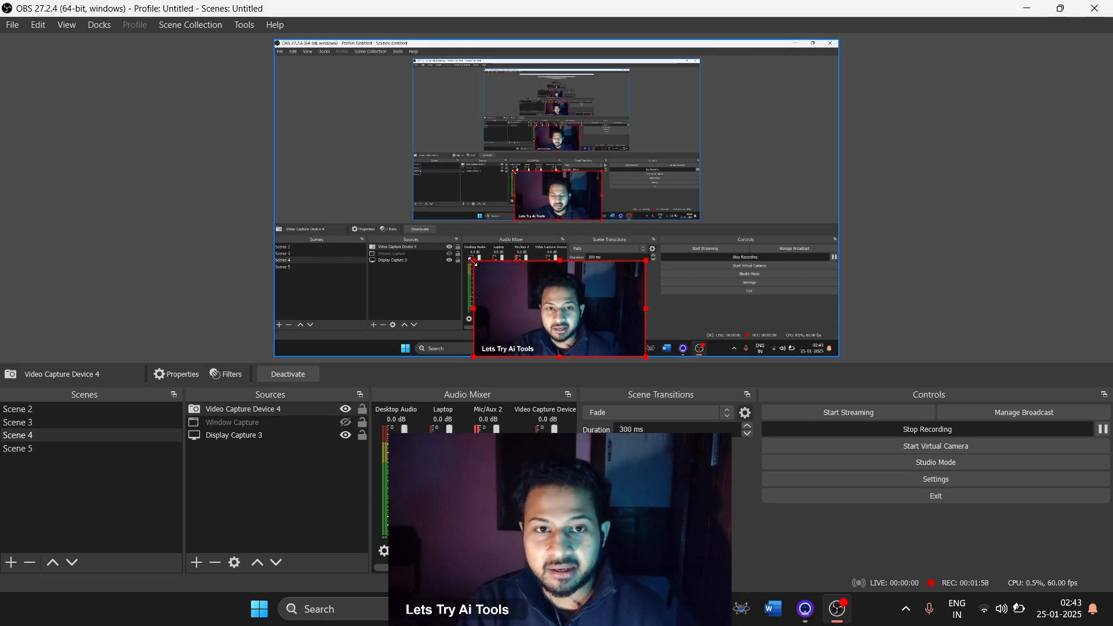
- Enlarge the webcam overlay to nearly fill the canvas and return it to a small frame at the bottom centre
{"action": "left_click_drag", "start_coordinate": [472, 262], "coordinate": [324, 73]}
{"action": "left_click_drag", "start_coordinate": [668, 257], "coordinate": [812, 338]}
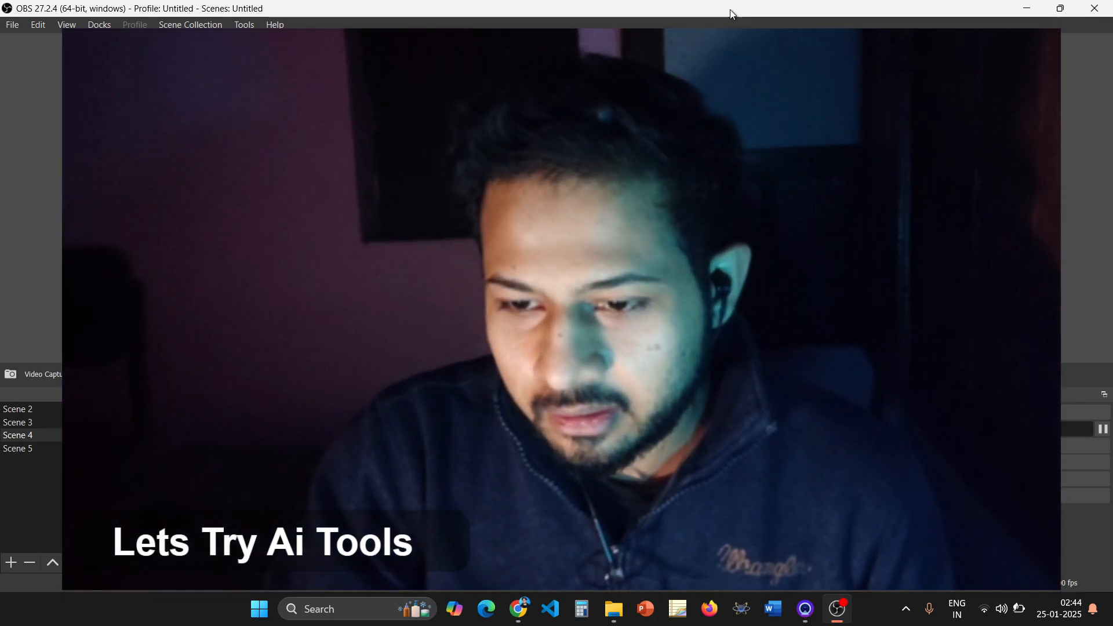
{"action": "left_click_drag", "start_coordinate": [812, 53], "coordinate": [484, 253]}
{"action": "left_click_drag", "start_coordinate": [389, 303], "coordinate": [560, 319]}
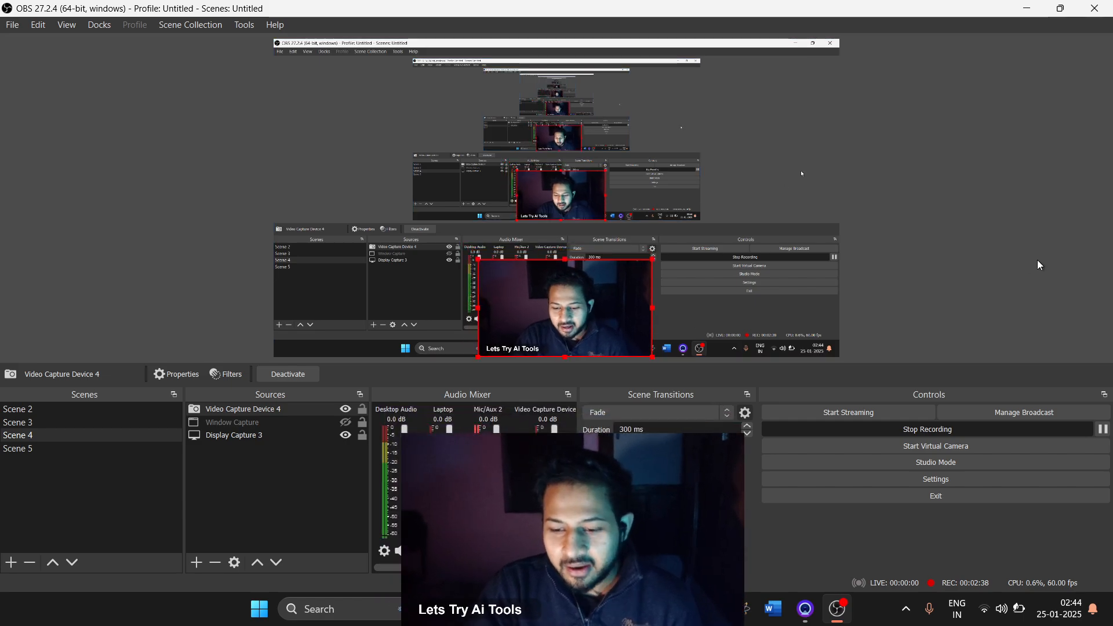
- Switch to Camo Studio and maximise its window
{"action": "mouse_move", "coordinate": [810, 612]}
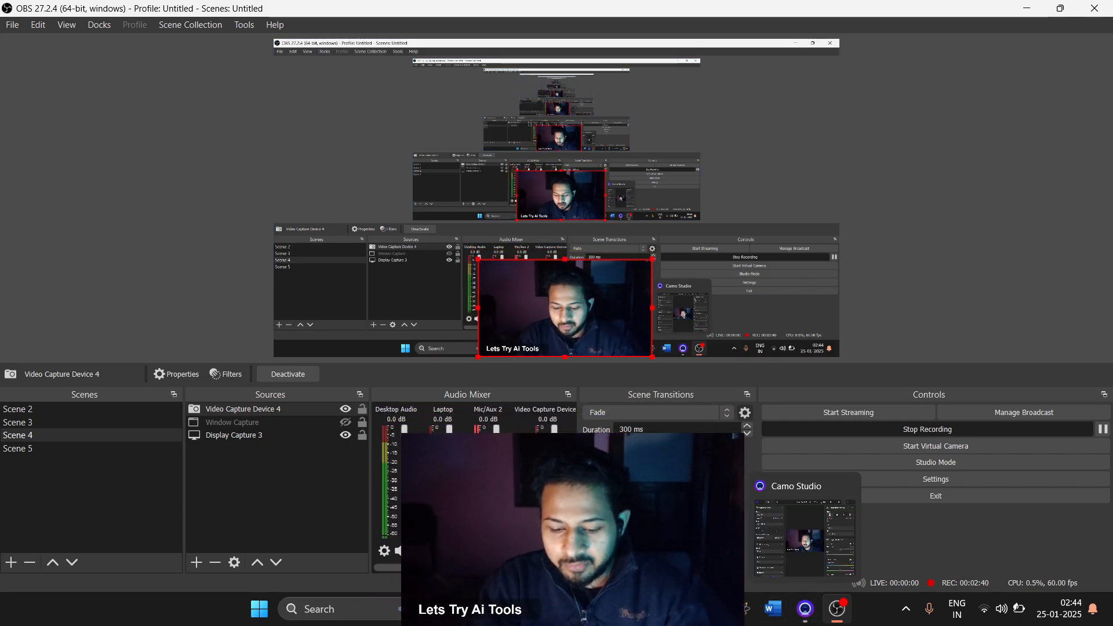
{"action": "left_click", "coordinate": [805, 608]}
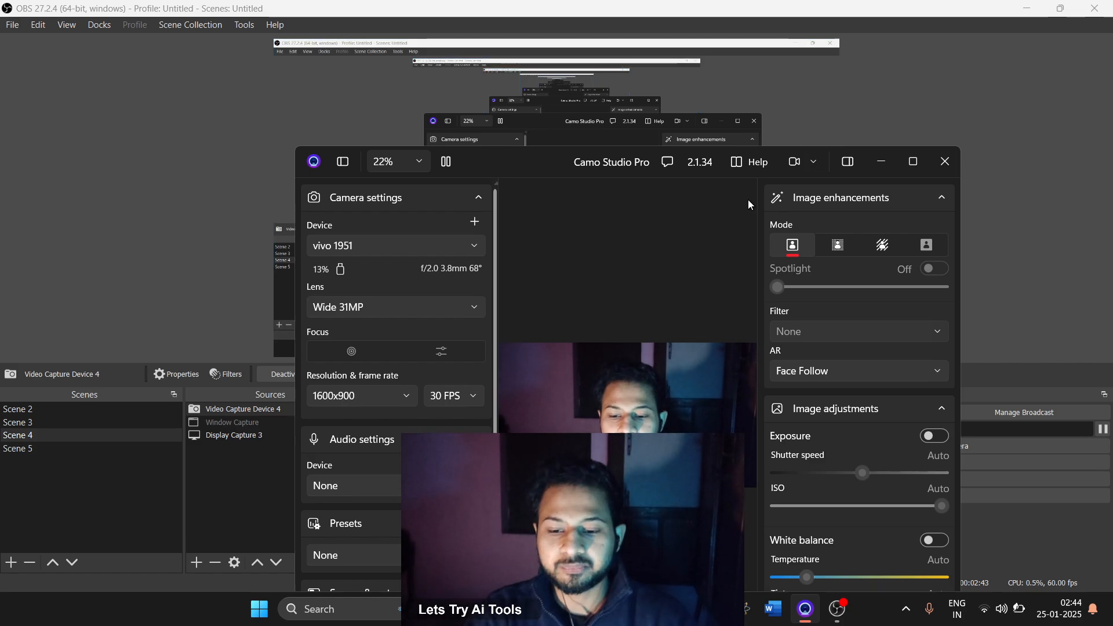
{"action": "left_click", "coordinate": [913, 162]}
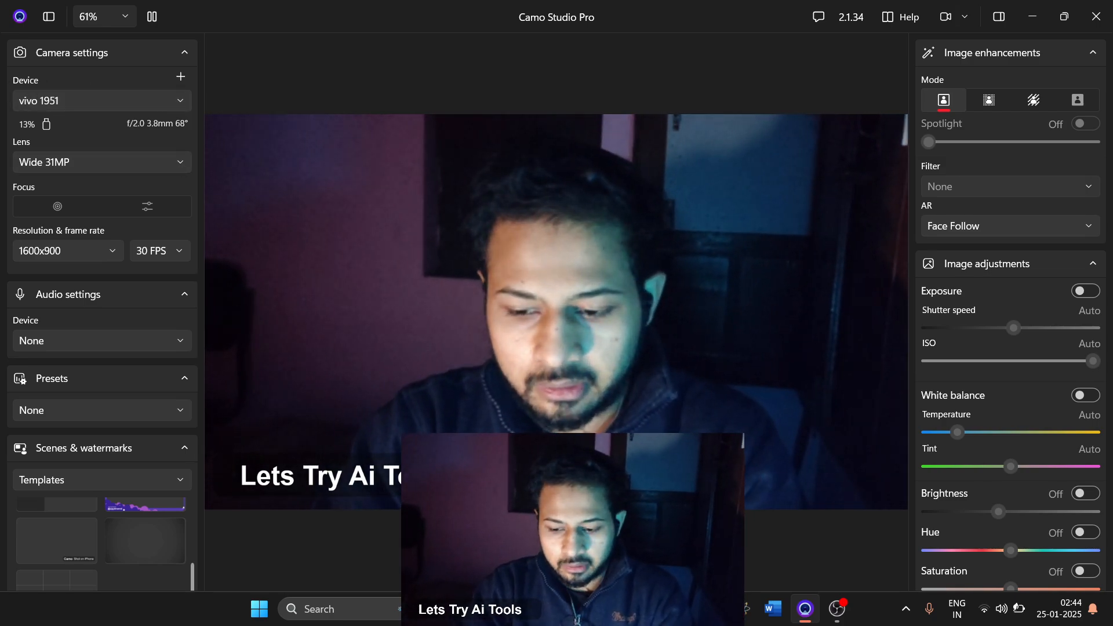
{"action": "left_click", "coordinate": [837, 610]}
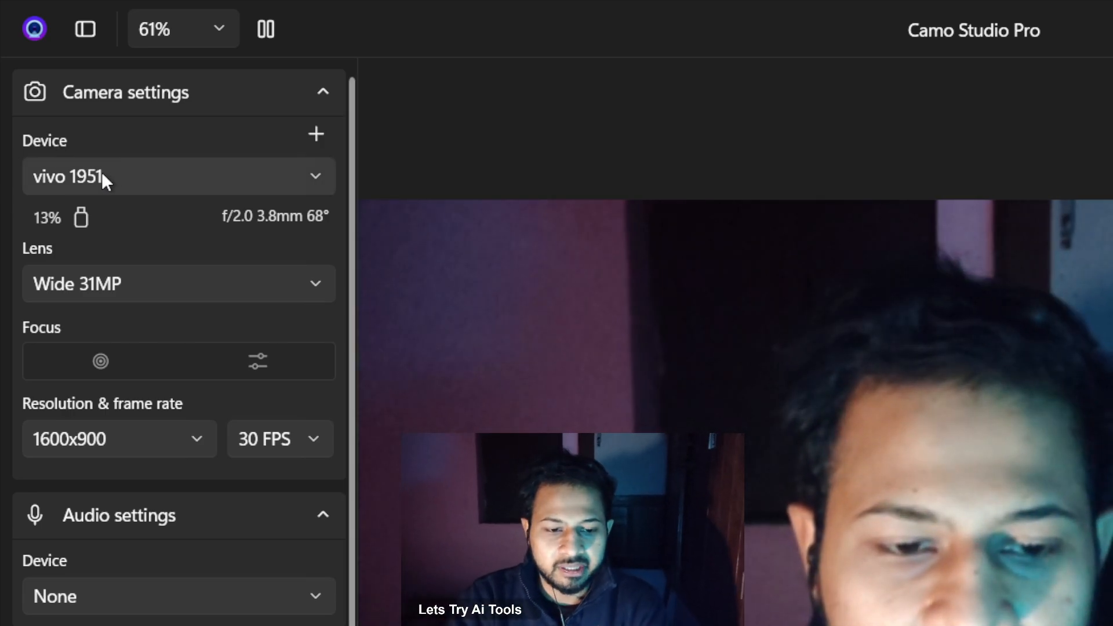
- Look through the available camera devices and the lens options for the connected phone
{"action": "left_click", "coordinate": [139, 183]}
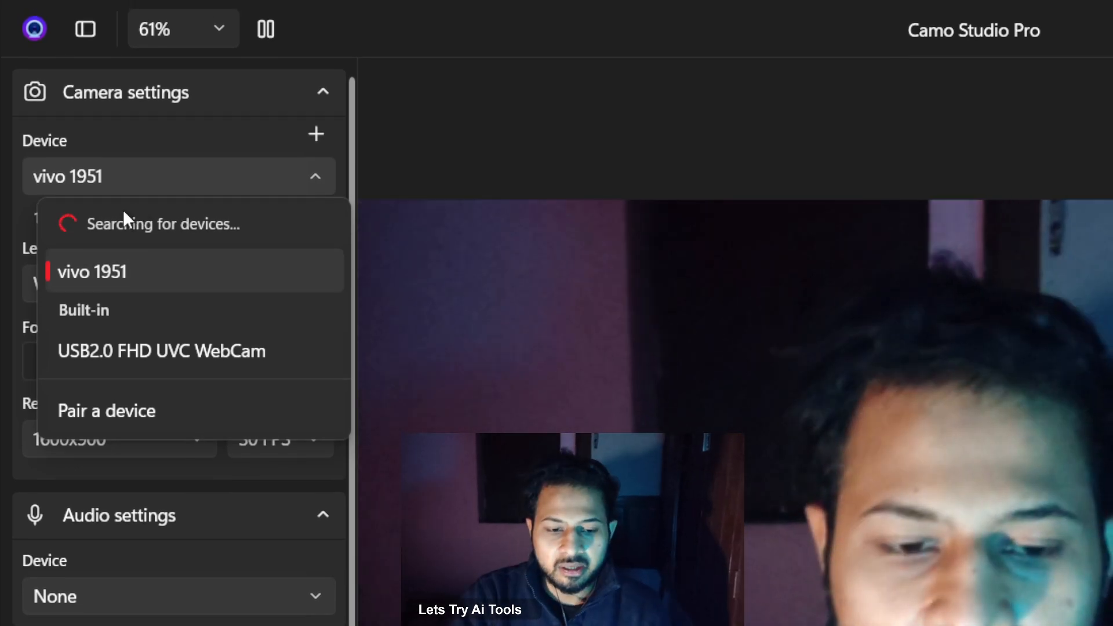
{"action": "left_click", "coordinate": [148, 166]}
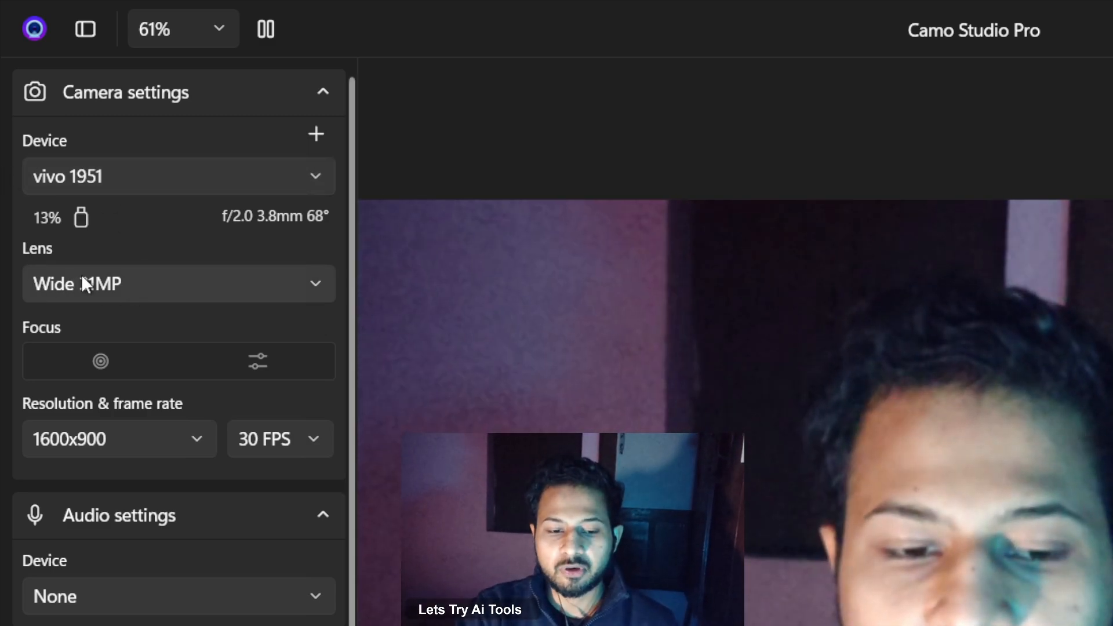
{"action": "left_click", "coordinate": [102, 284]}
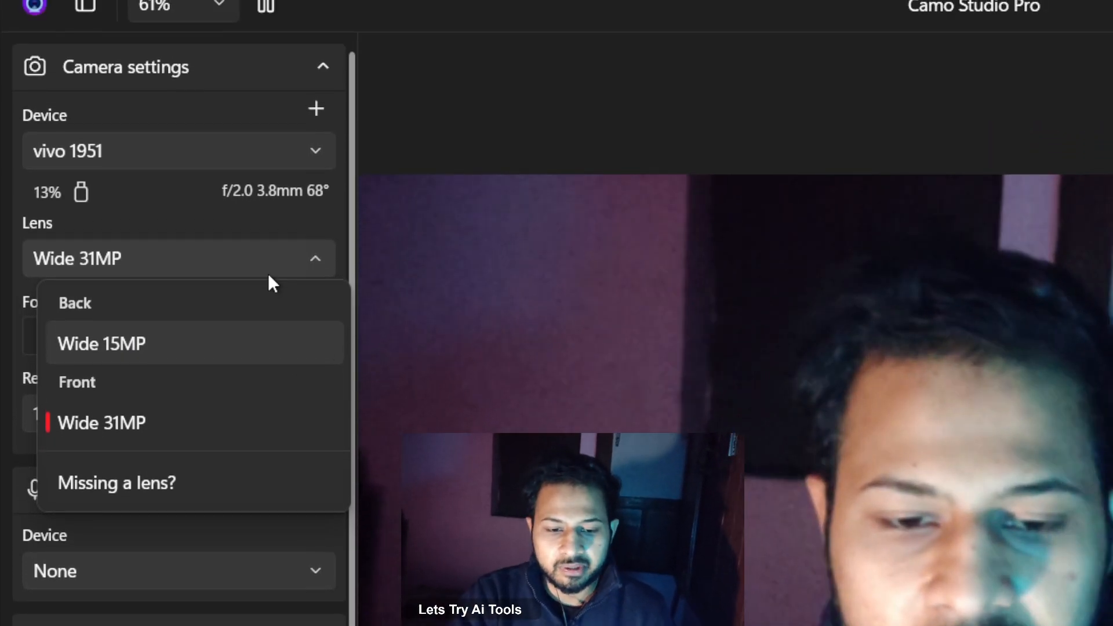
{"action": "left_click", "coordinate": [258, 174]}
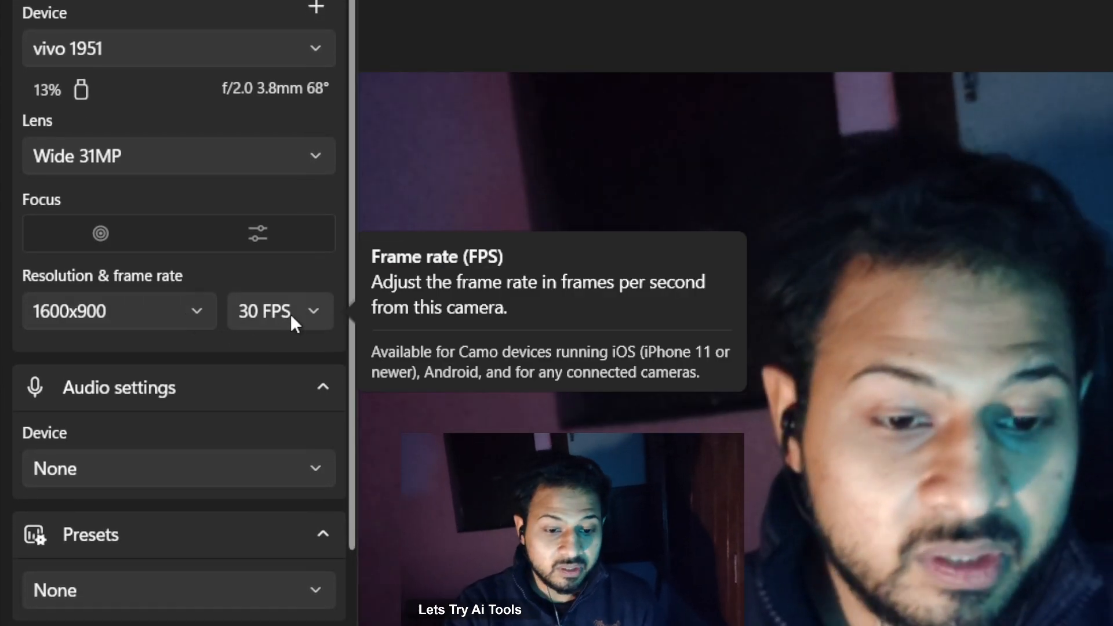
- Look through the frame rate options and the audio device choices
{"action": "left_click", "coordinate": [299, 313]}
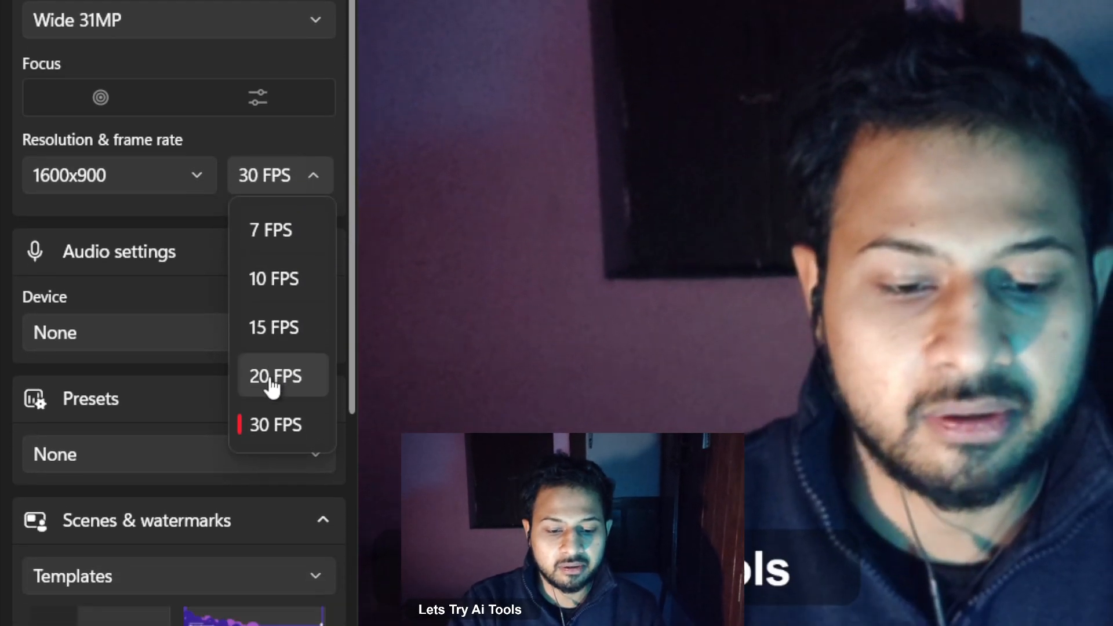
{"action": "left_click", "coordinate": [290, 175]}
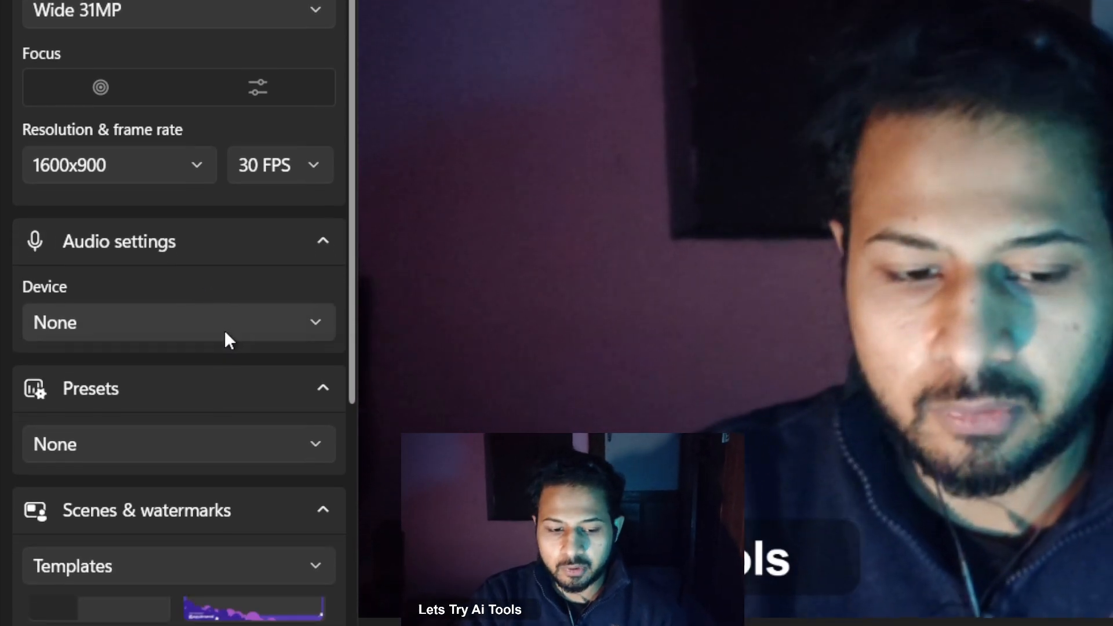
{"action": "left_click", "coordinate": [224, 395]}
{"action": "left_click", "coordinate": [225, 394]}
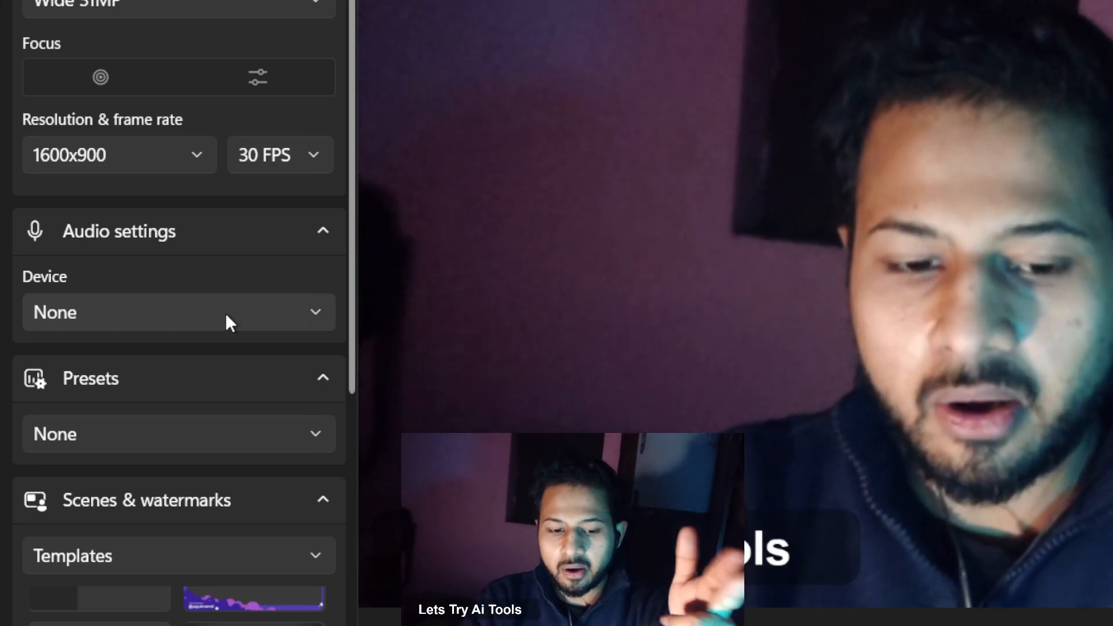
- Apply the purple cloud-and-stars scene template to the camera picture
{"action": "scroll", "coordinate": [185, 328], "scroll_direction": "down", "scroll_amount": 1}
{"action": "scroll", "coordinate": [115, 273], "scroll_direction": "down", "scroll_amount": 1}
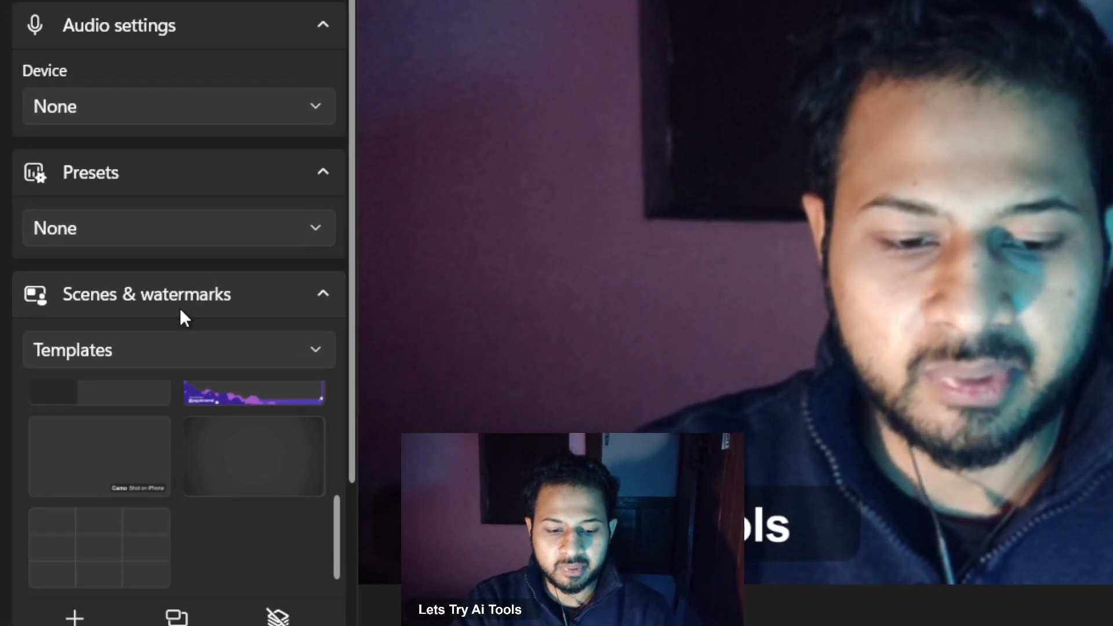
{"action": "scroll", "coordinate": [180, 311], "scroll_direction": "down", "scroll_amount": 2}
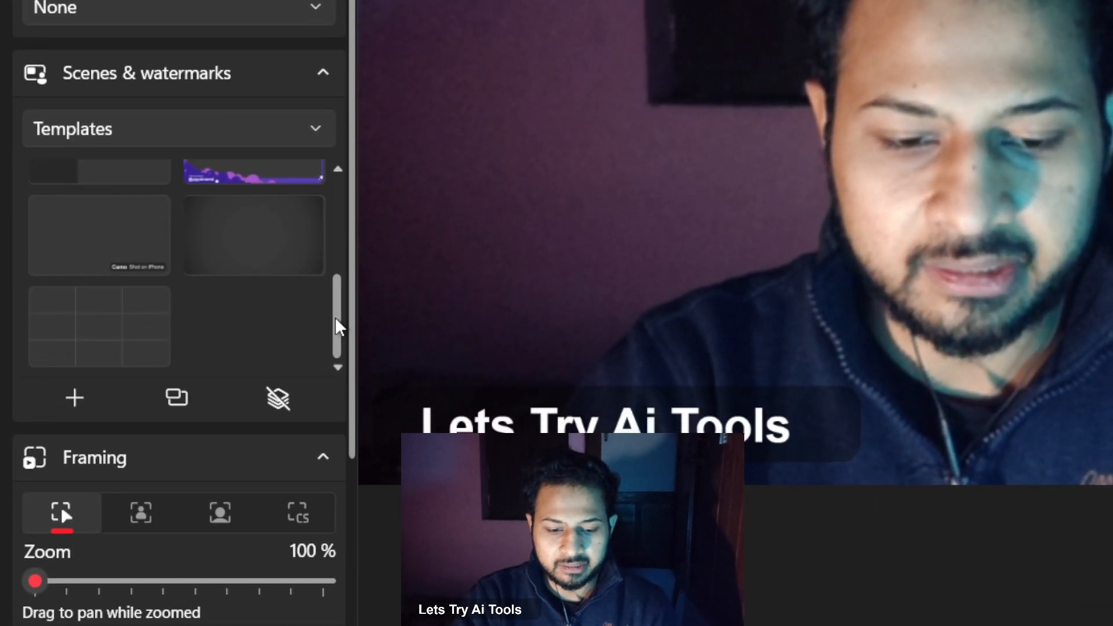
{"action": "left_click_drag", "start_coordinate": [336, 385], "coordinate": [331, 327]}
{"action": "left_click", "coordinate": [237, 320]}
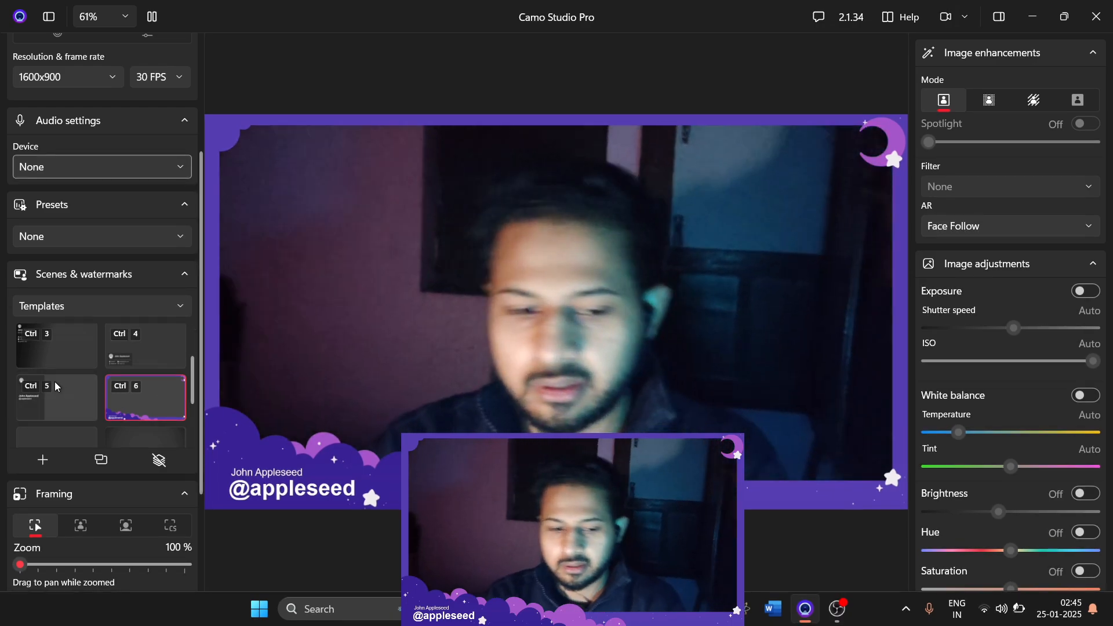
{"action": "scroll", "coordinate": [89, 366], "scroll_direction": "down", "scroll_amount": 3}
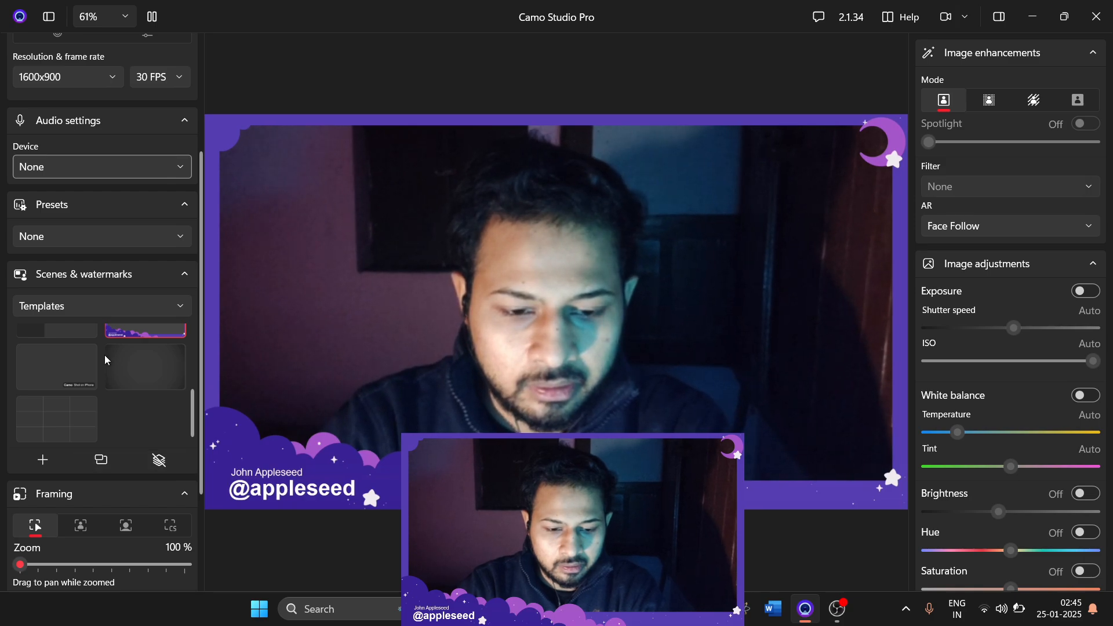
{"action": "scroll", "coordinate": [42, 436], "scroll_direction": "up", "scroll_amount": 1}
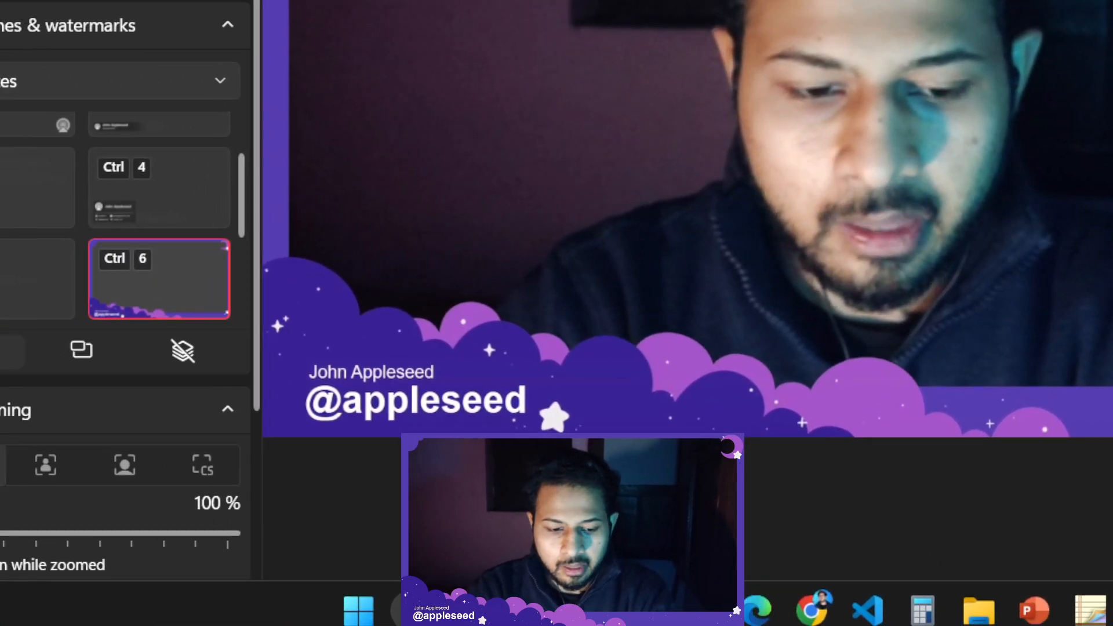
{"action": "left_click", "coordinate": [44, 337]}
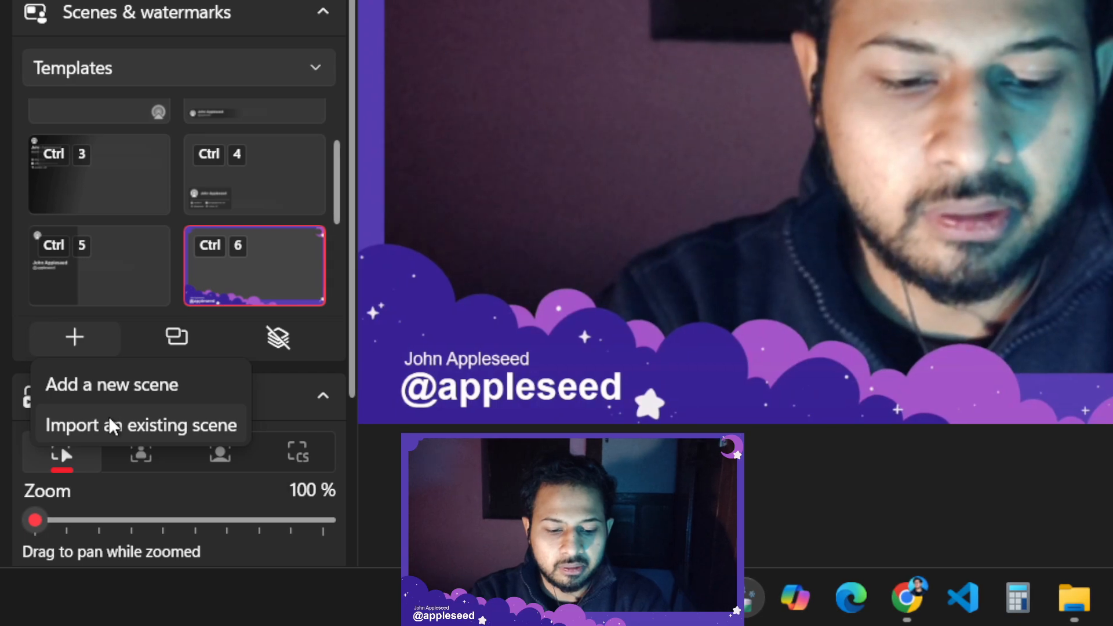
{"action": "left_click", "coordinate": [125, 384]}
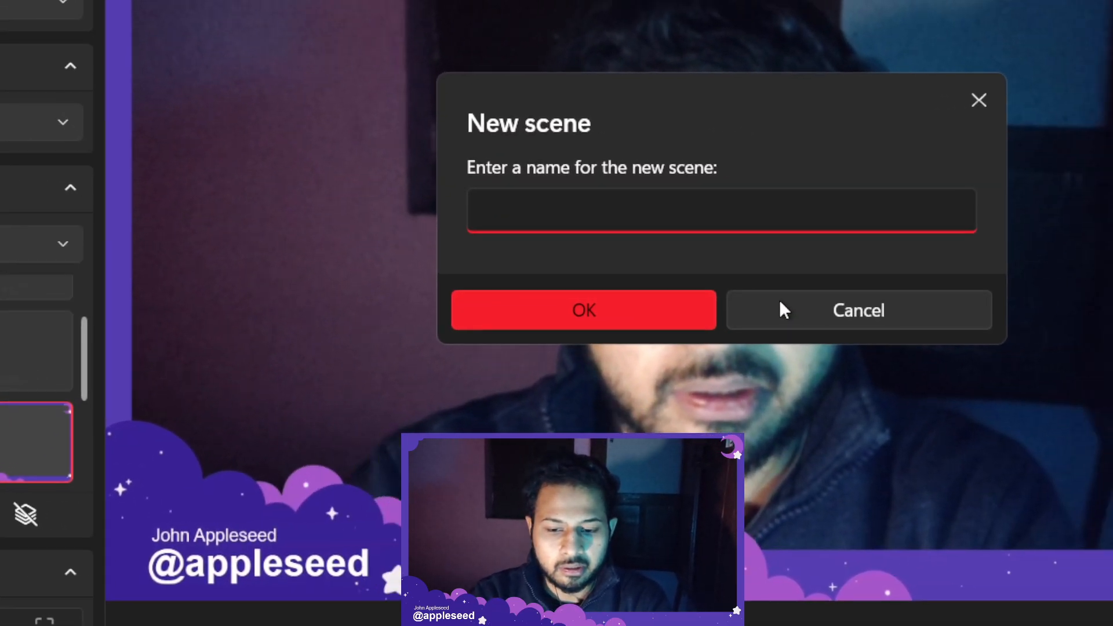
{"action": "left_click", "coordinate": [1030, 147]}
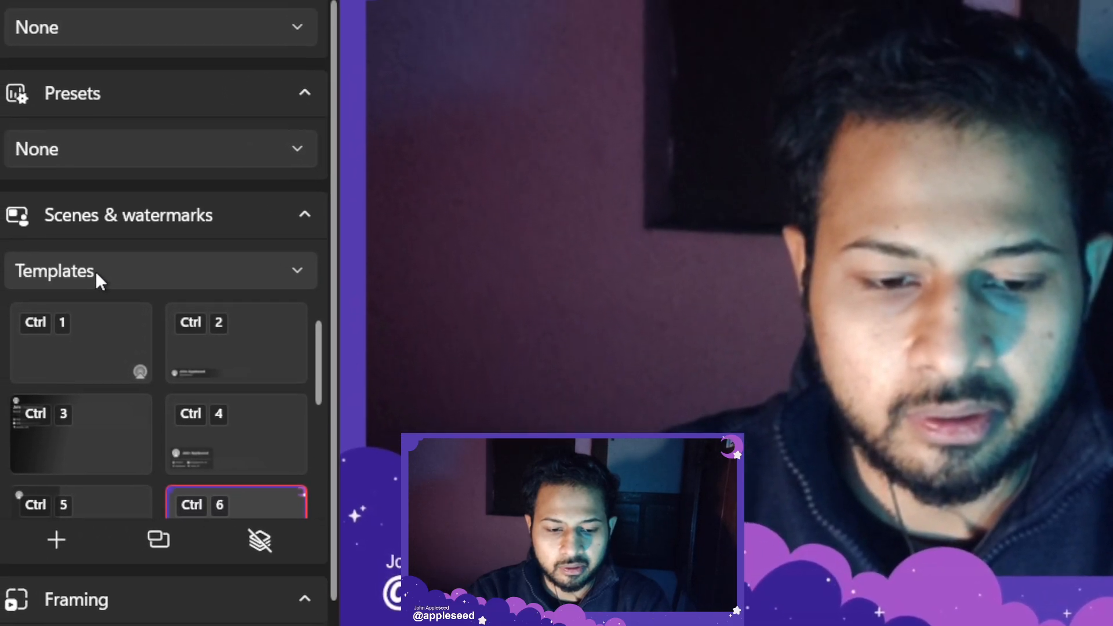
- Check the scene category options and apply the "Camo Shot on iPhone" watermark template to the camera picture
{"action": "left_click", "coordinate": [109, 308]}
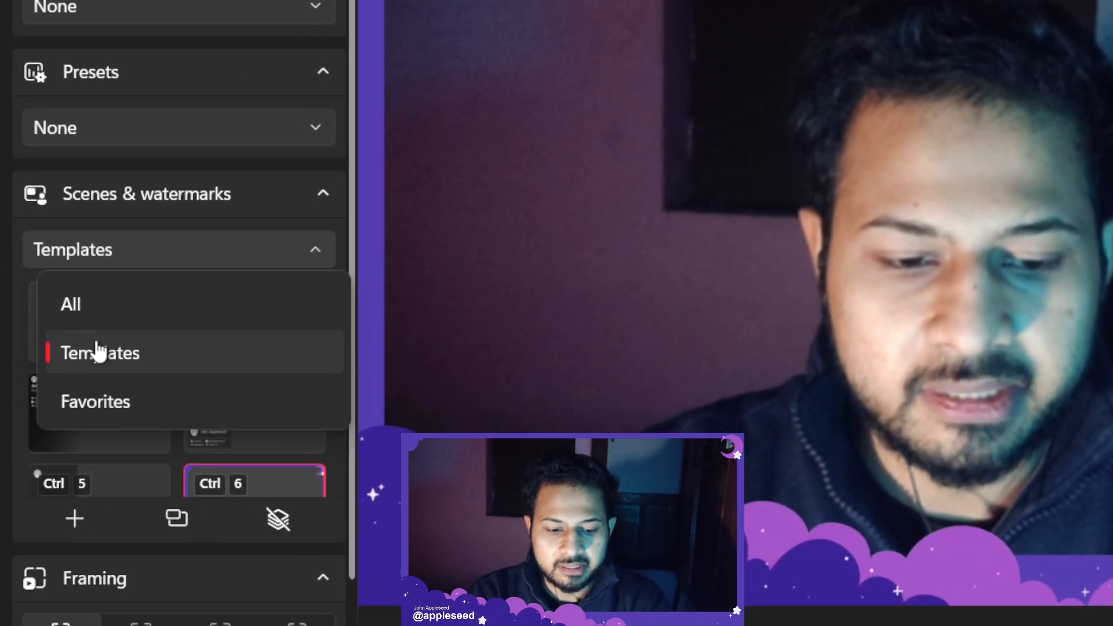
{"action": "left_click", "coordinate": [97, 409]}
{"action": "scroll", "coordinate": [129, 504], "scroll_direction": "down", "scroll_amount": 3}
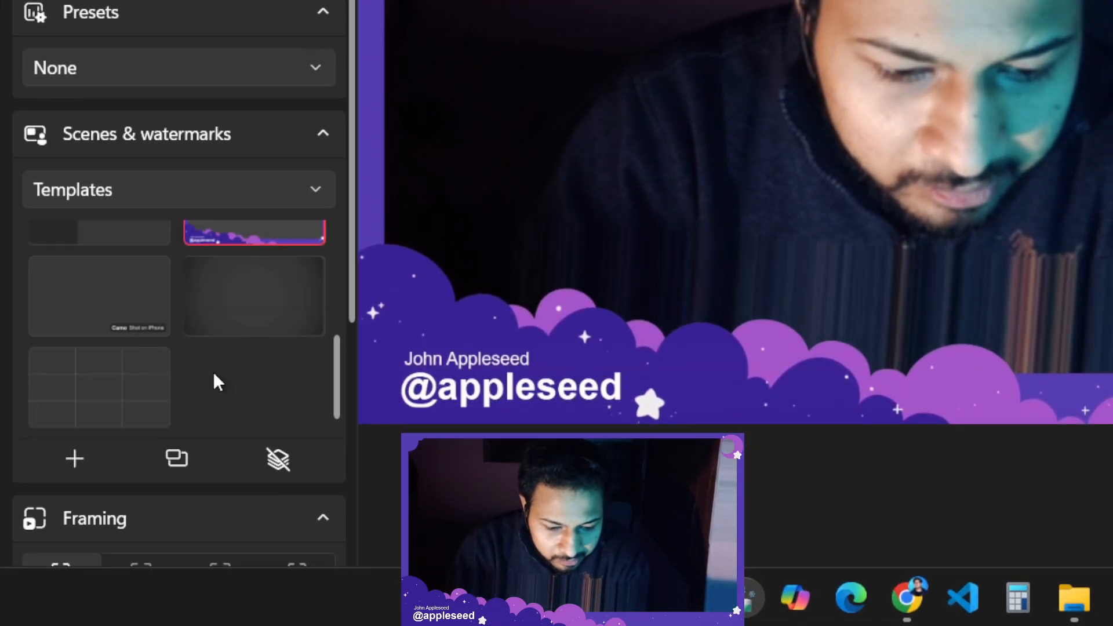
{"action": "left_click", "coordinate": [127, 291]}
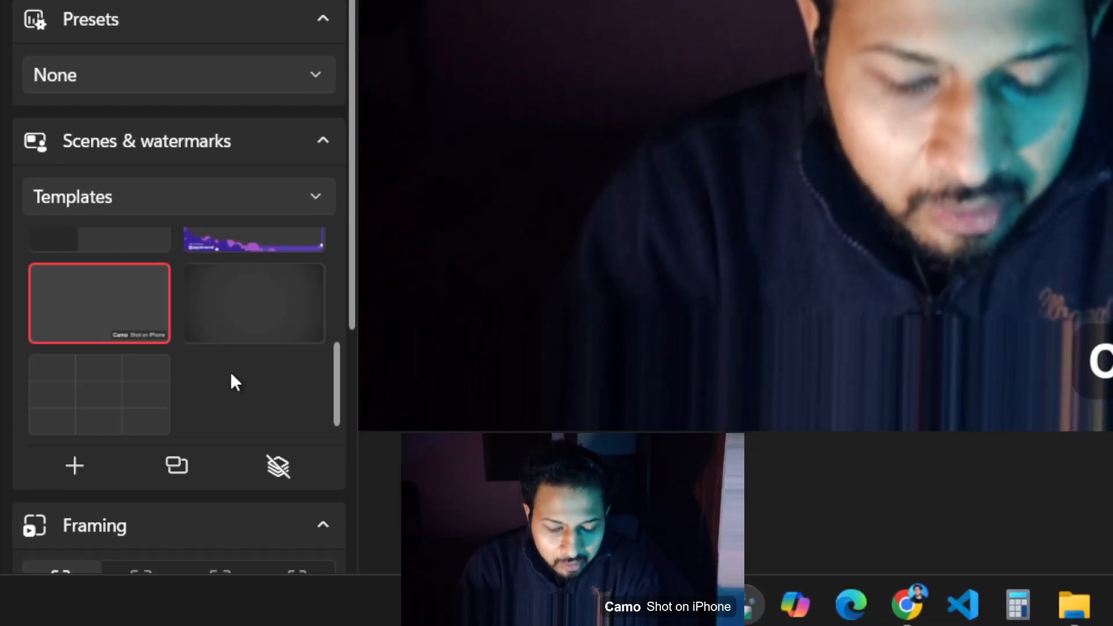
{"action": "scroll", "coordinate": [176, 284], "scroll_direction": "up", "scroll_amount": 5}
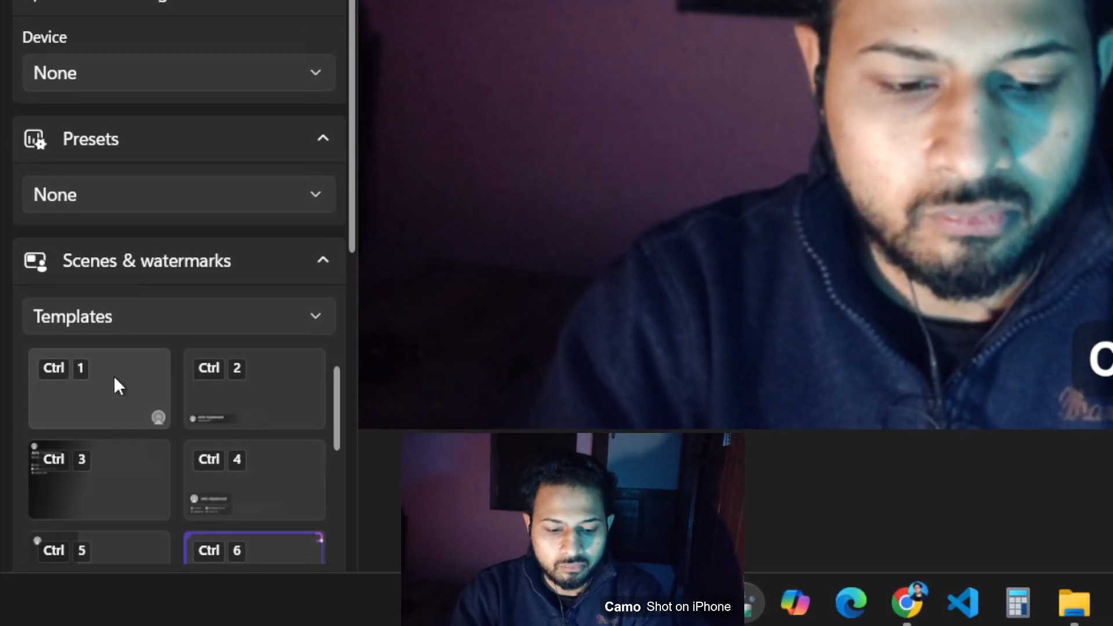
- Apply the template with the round logo watermark in the corner to the camera picture and browse the remaining templates
{"action": "left_click", "coordinate": [116, 400]}
{"action": "left_click", "coordinate": [323, 333]}
{"action": "left_click", "coordinate": [302, 337]}
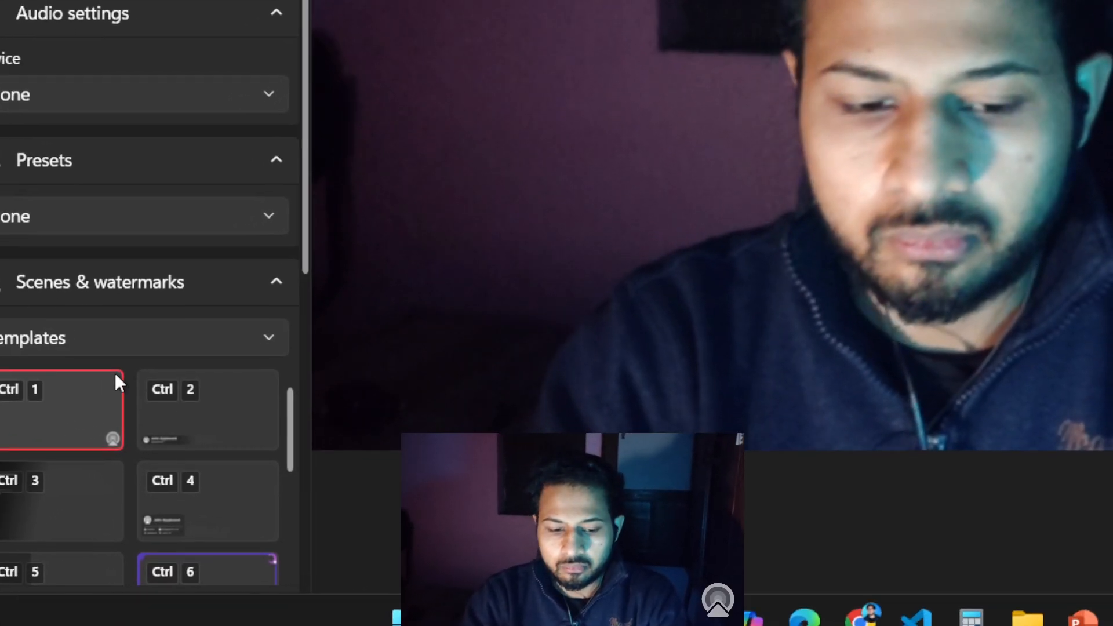
{"action": "scroll", "coordinate": [134, 375], "scroll_direction": "down", "scroll_amount": 1}
{"action": "scroll", "coordinate": [253, 402], "scroll_direction": "down", "scroll_amount": 10}
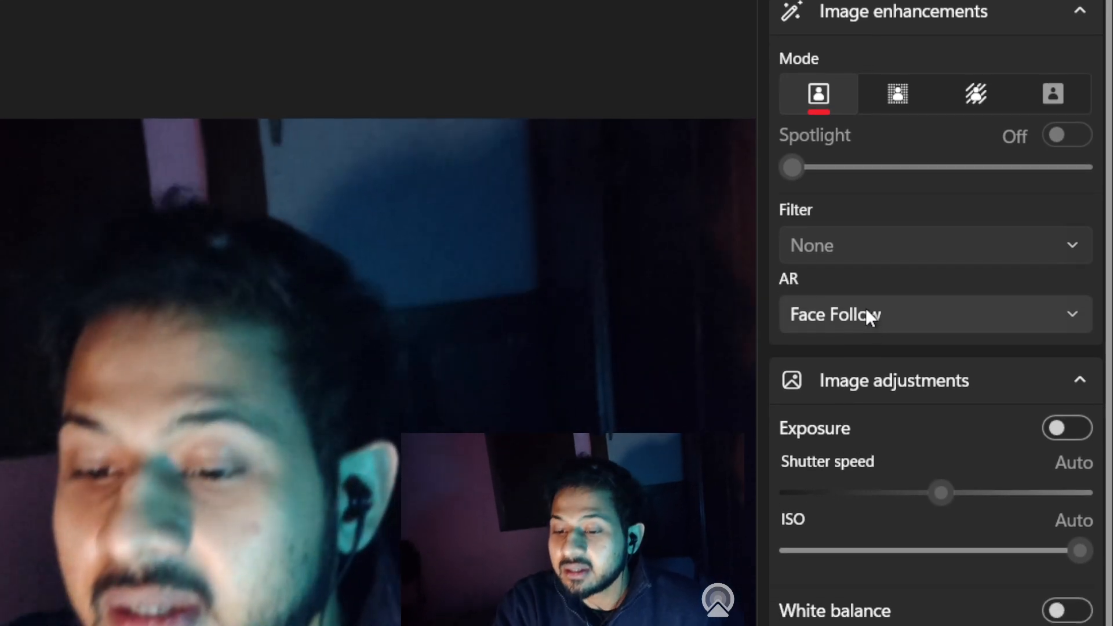
- Look through the AR filter options under image enhancements and apply the Lightning filter to the camera picture
{"action": "mouse_move", "coordinate": [790, 279]}
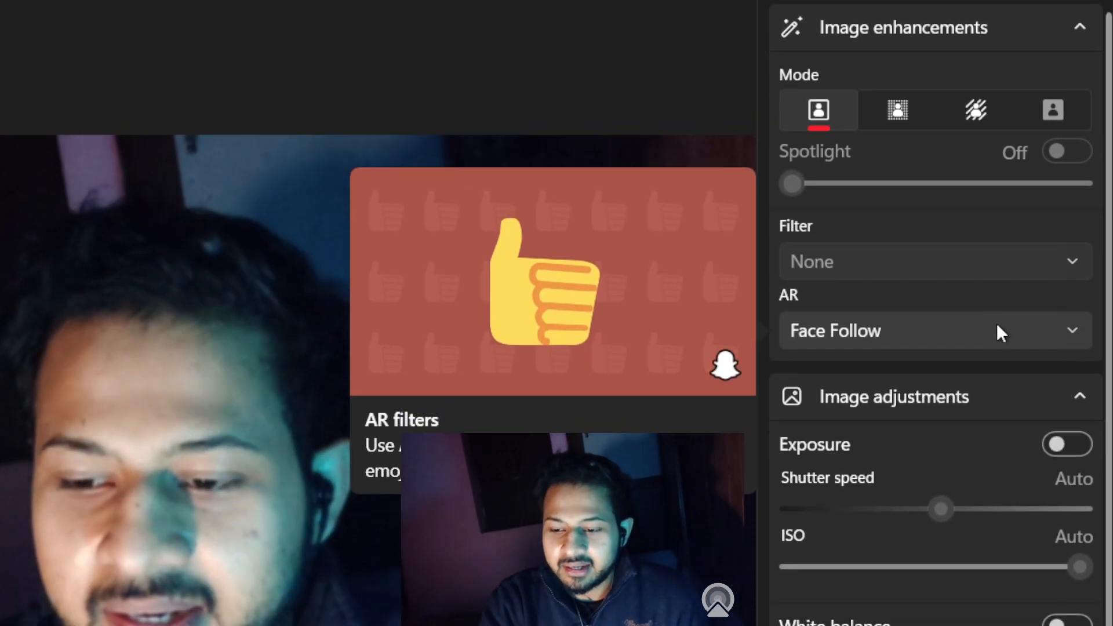
{"action": "left_click", "coordinate": [1007, 362]}
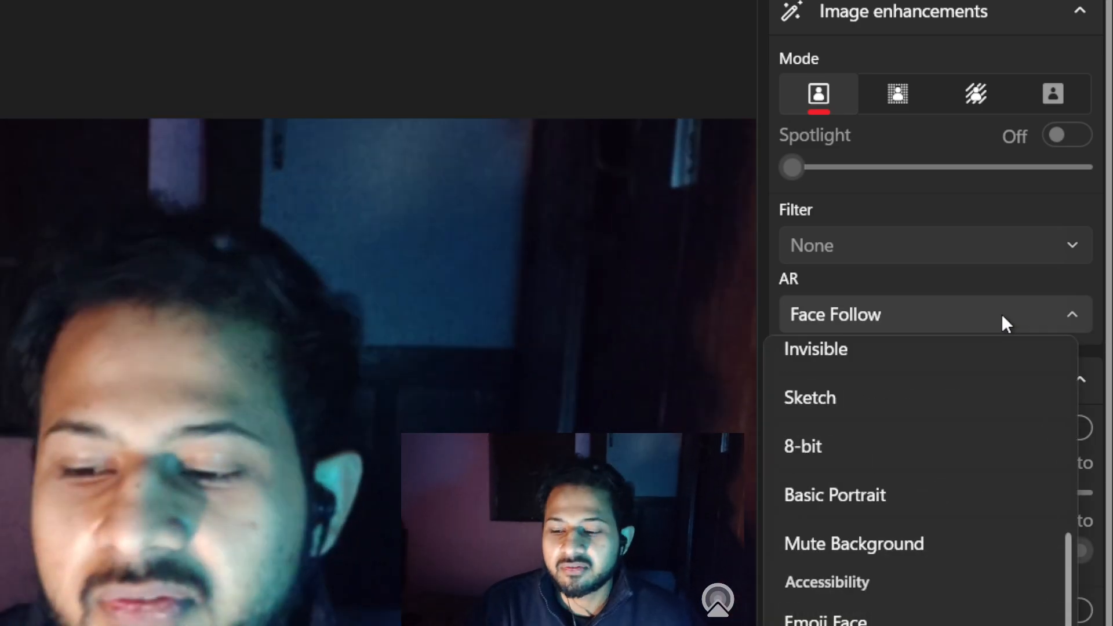
{"action": "scroll", "coordinate": [980, 412], "scroll_direction": "up", "scroll_amount": 1}
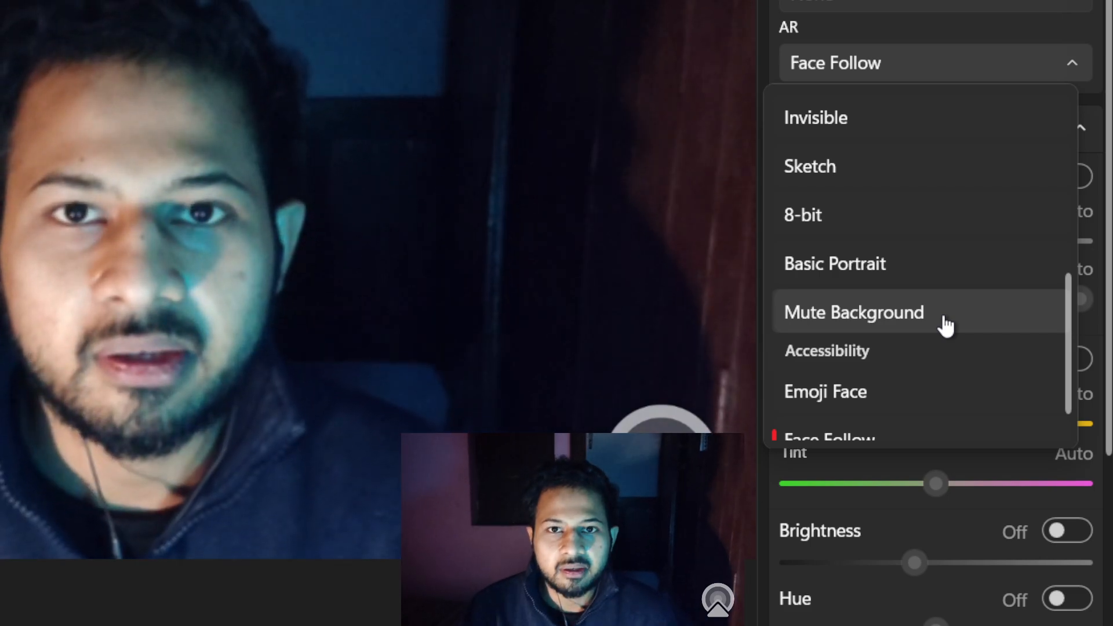
{"action": "scroll", "coordinate": [945, 325], "scroll_direction": "down", "scroll_amount": 1}
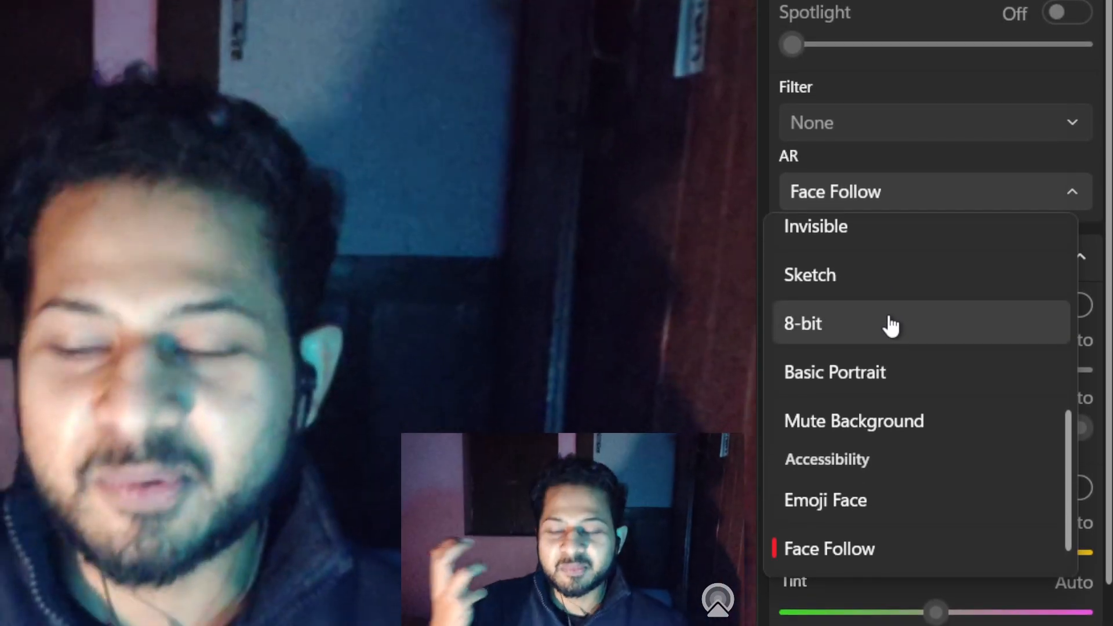
{"action": "scroll", "coordinate": [891, 326], "scroll_direction": "up", "scroll_amount": 5}
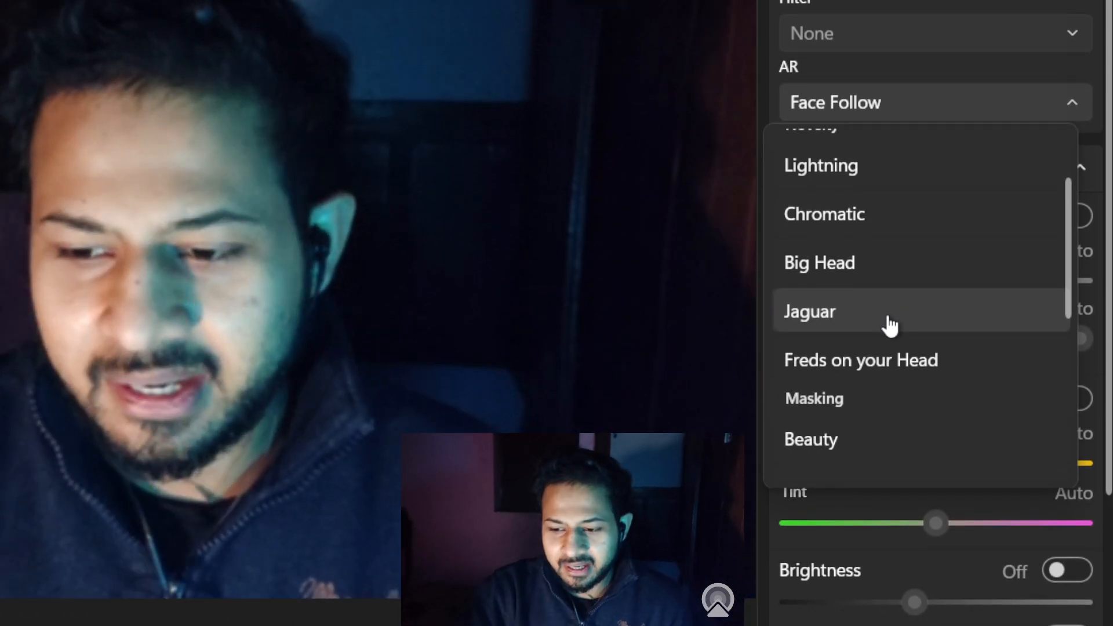
{"action": "scroll", "coordinate": [888, 324], "scroll_direction": "up", "scroll_amount": 2}
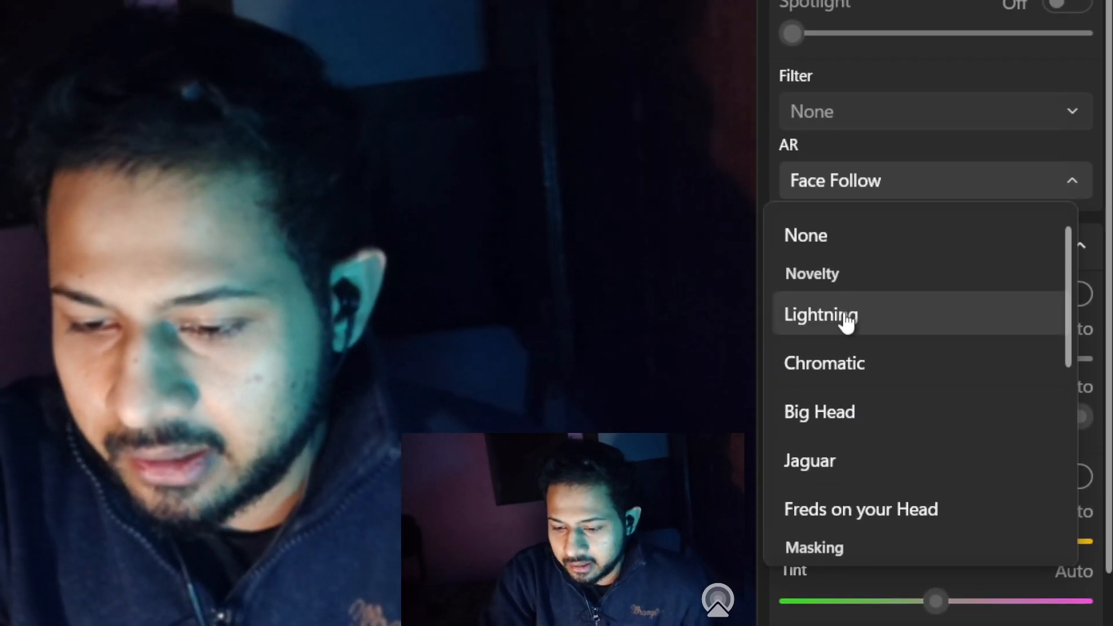
{"action": "left_click", "coordinate": [846, 319]}
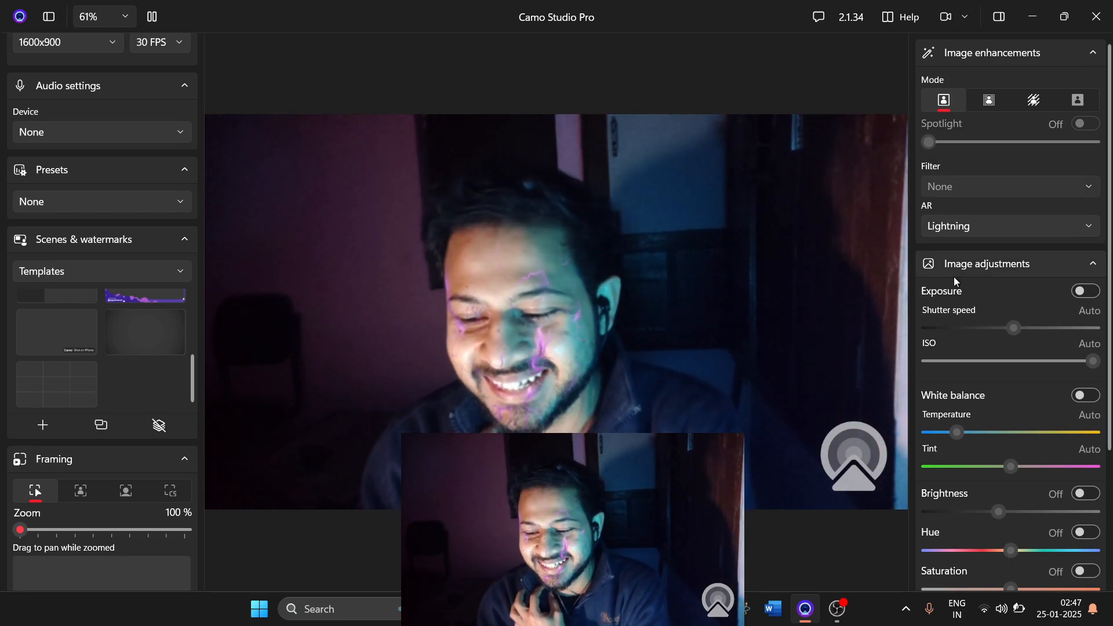
- Try the Chromatic AR filter on the camera picture, followed by the Big Head filter
{"action": "left_click", "coordinate": [971, 229]}
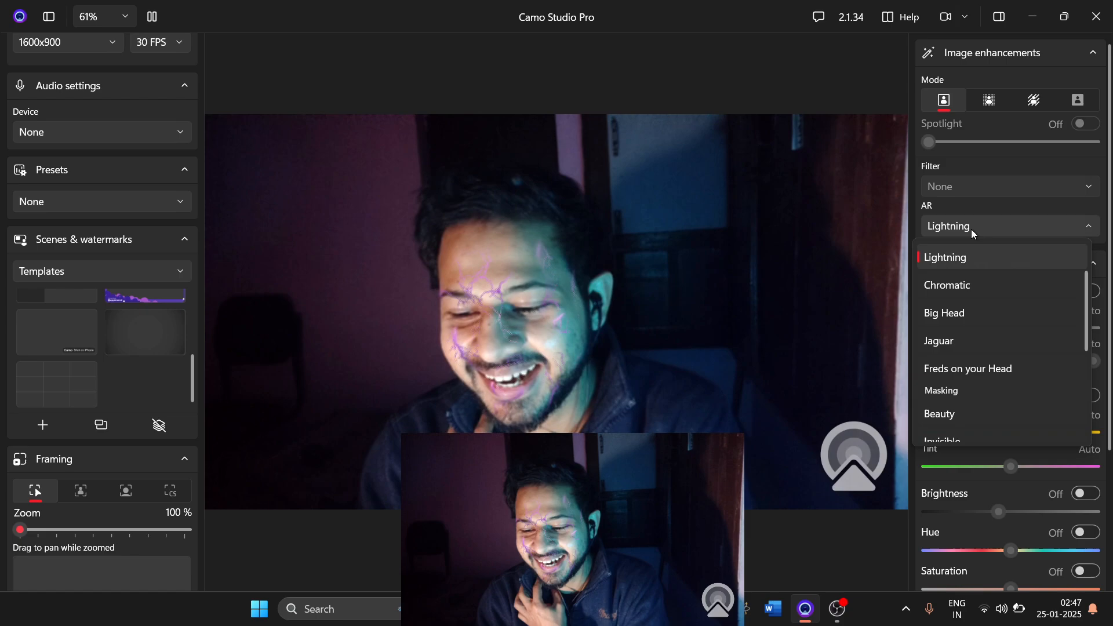
{"action": "left_click", "coordinate": [958, 286]}
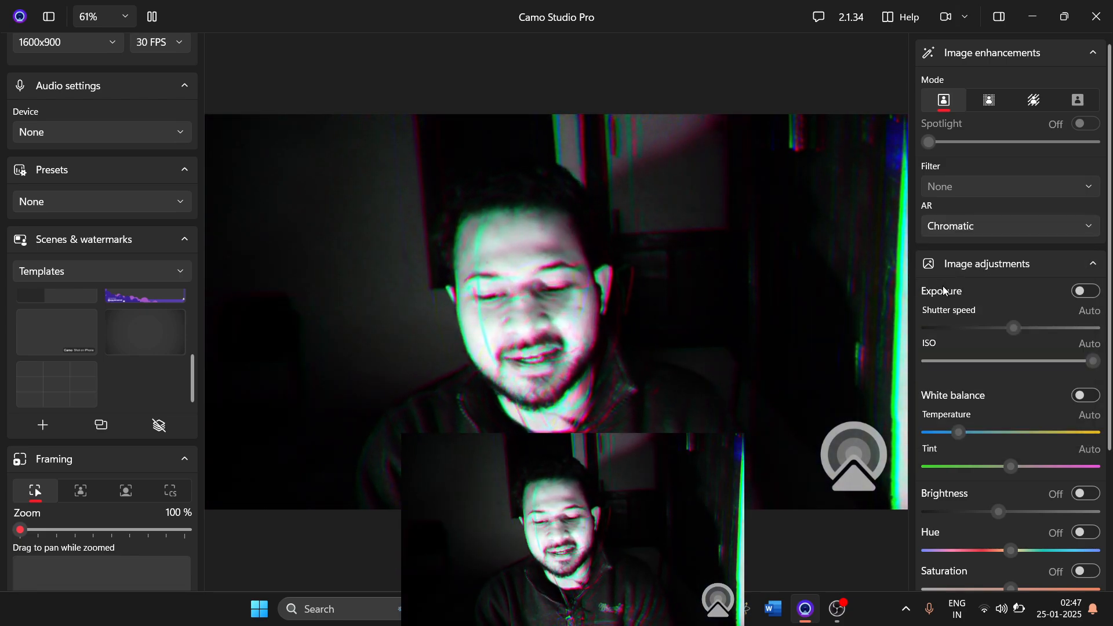
{"action": "left_click", "coordinate": [1012, 226]}
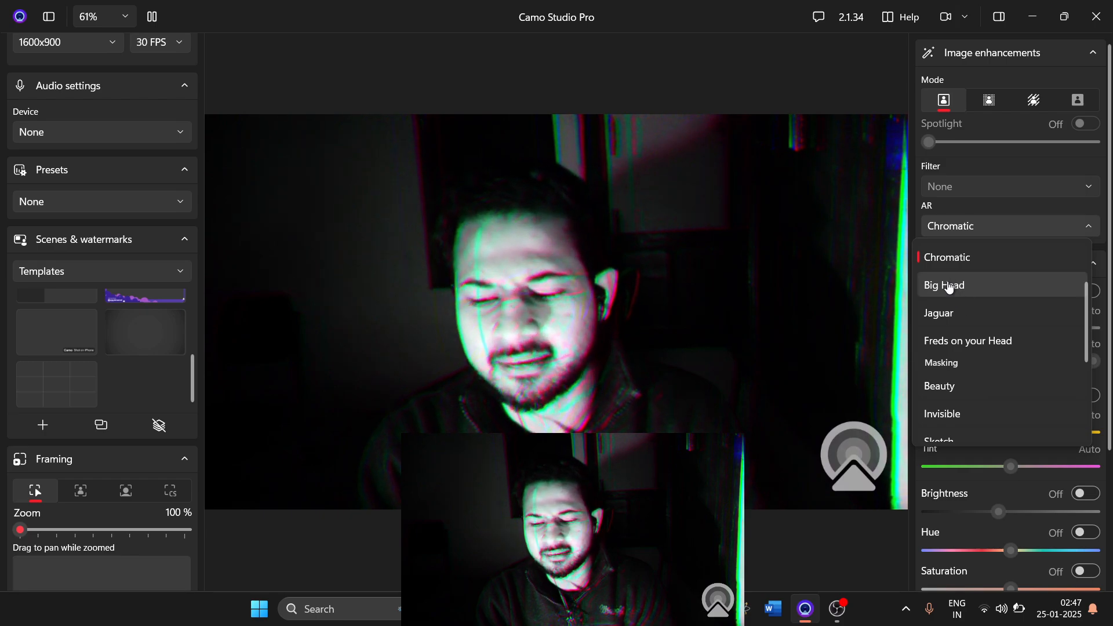
{"action": "left_click", "coordinate": [949, 286]}
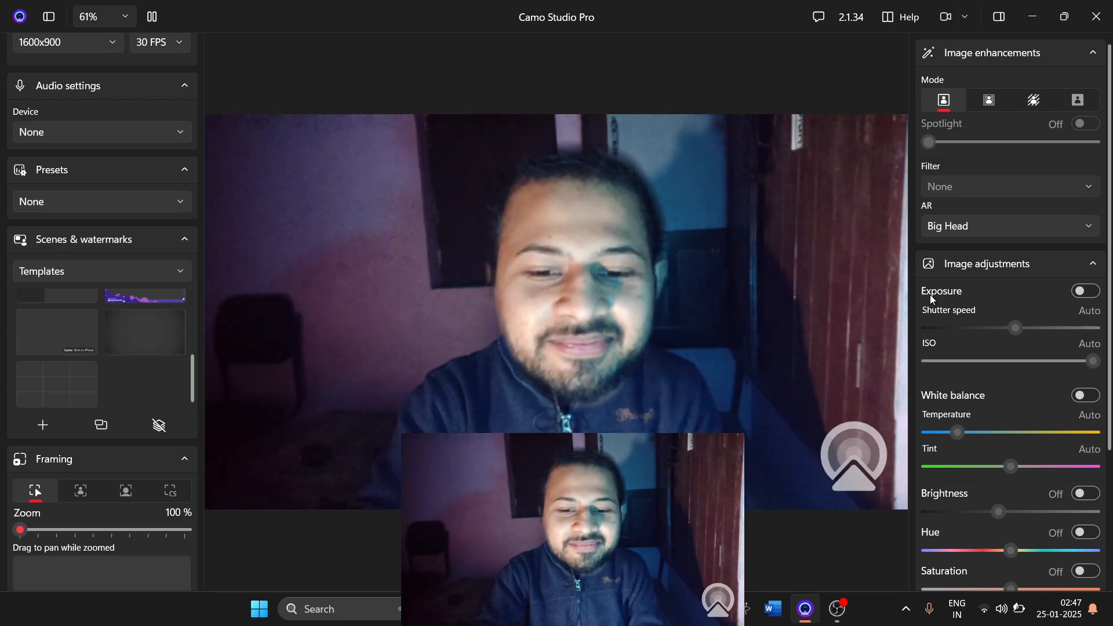
- Try the Jaguar AR filter on the camera picture, followed by the Freds on your Head filter
{"action": "left_click", "coordinate": [1031, 232]}
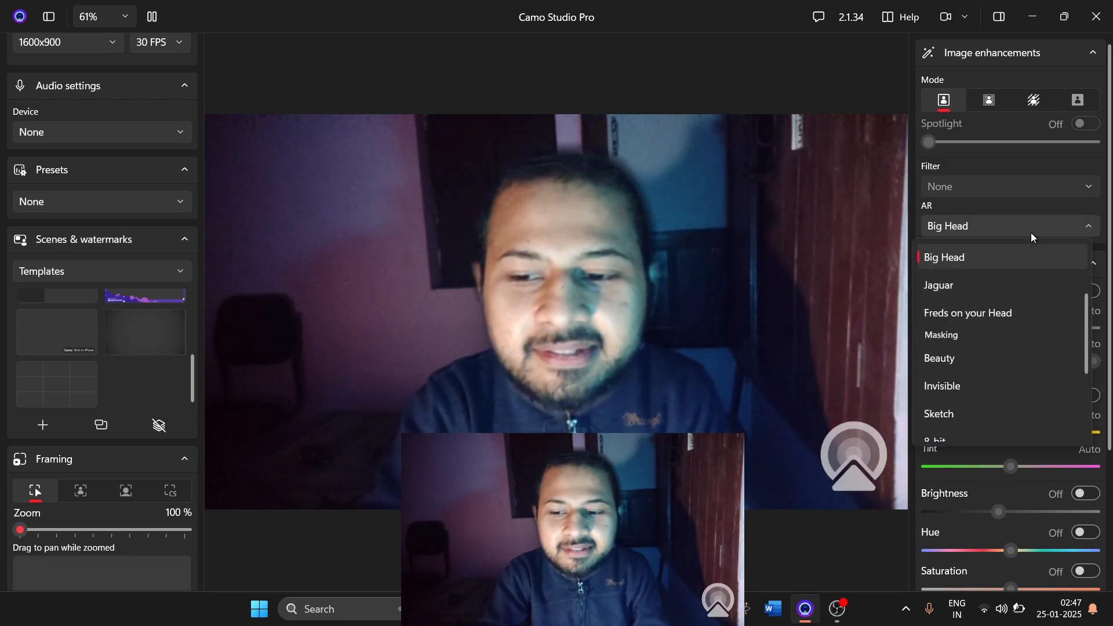
{"action": "left_click", "coordinate": [943, 287]}
{"action": "left_click", "coordinate": [996, 232]}
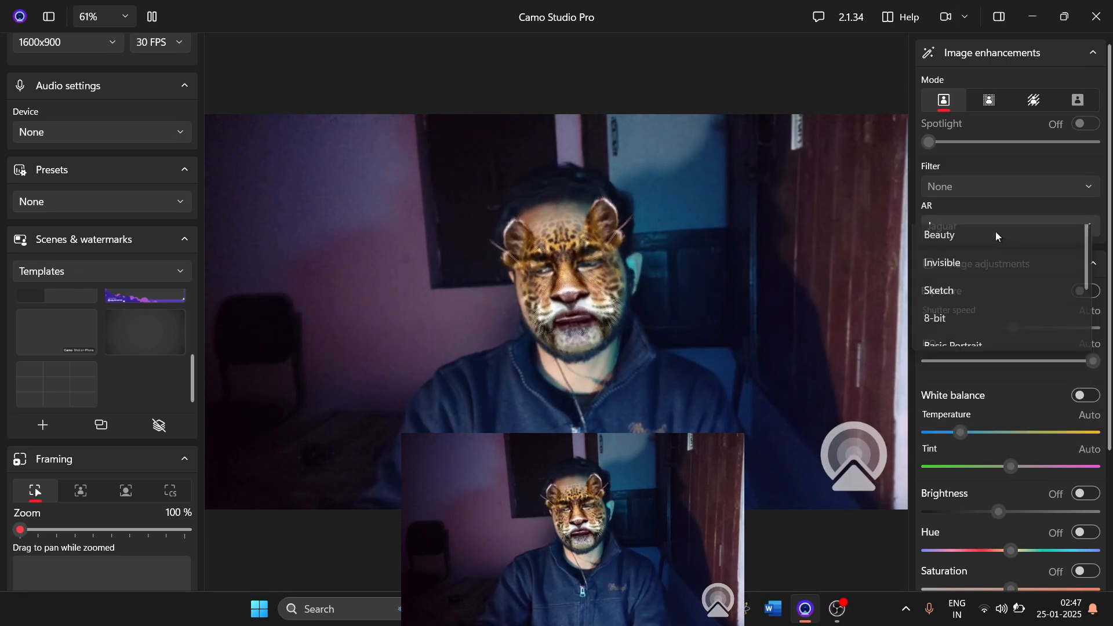
{"action": "left_click", "coordinate": [951, 284]}
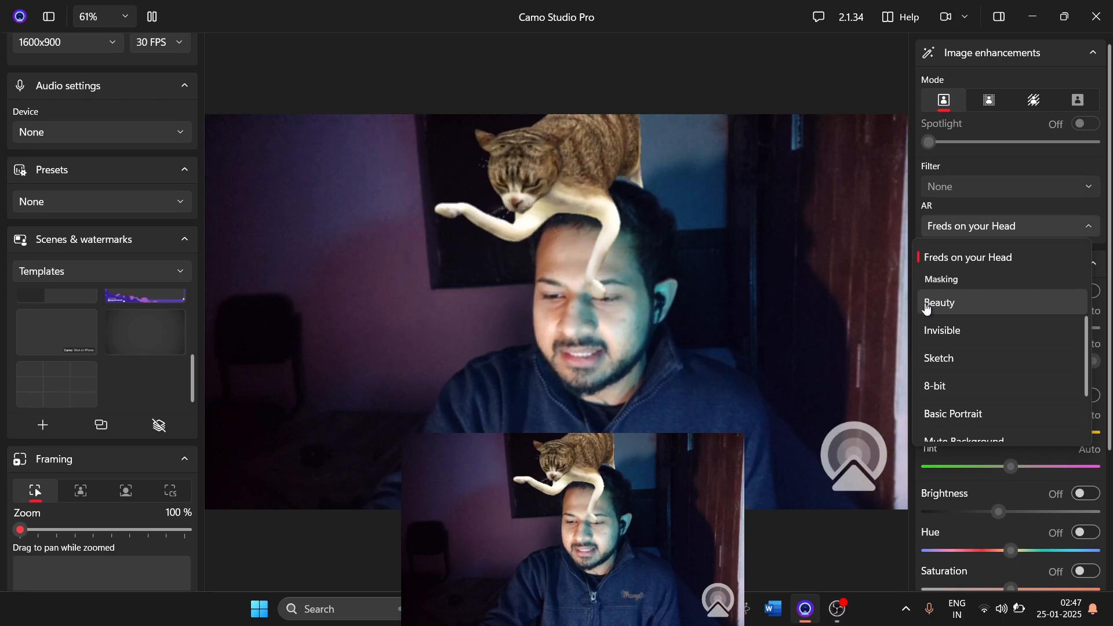
- Try the Invisible AR filter on the camera picture, followed by the Sketch filter
{"action": "mouse_move", "coordinate": [999, 224]}
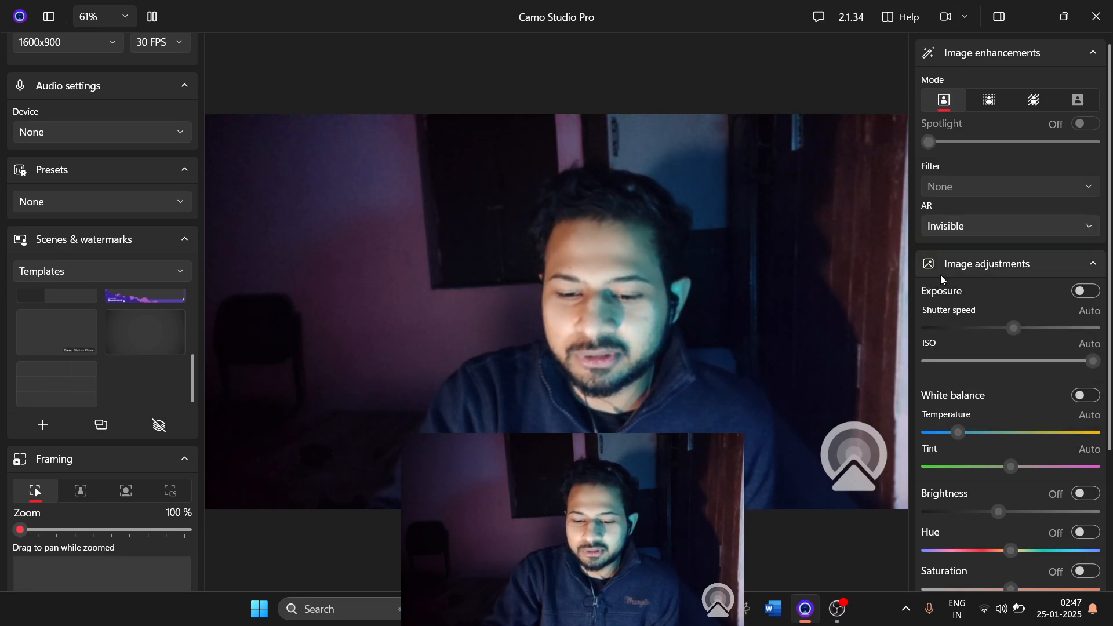
{"action": "mouse_move", "coordinate": [958, 235]}
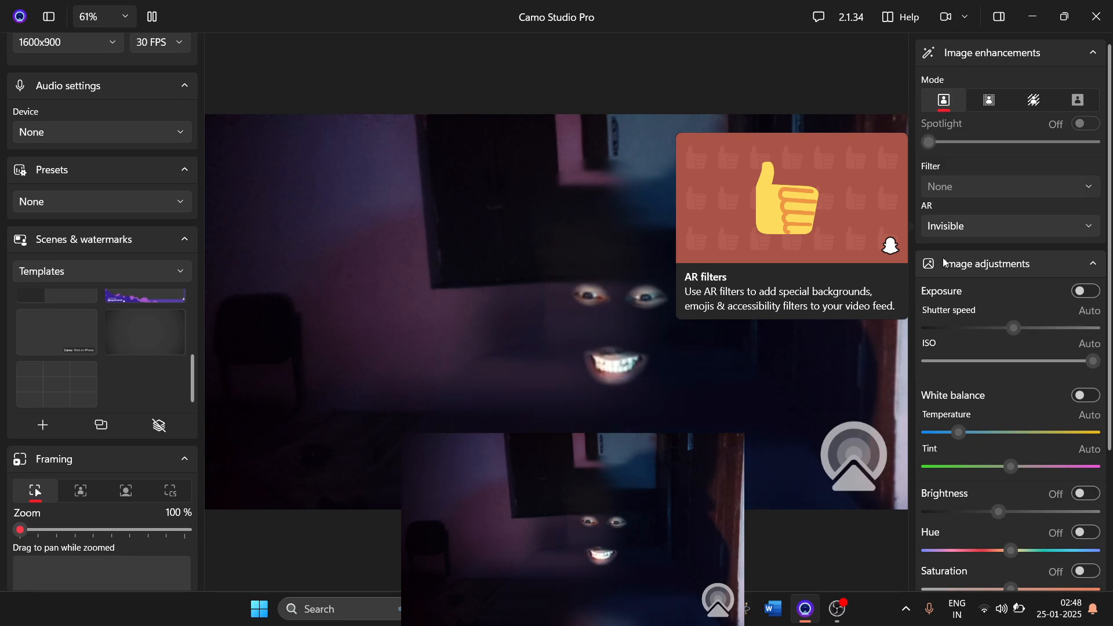
{"action": "left_click", "coordinate": [1000, 229]}
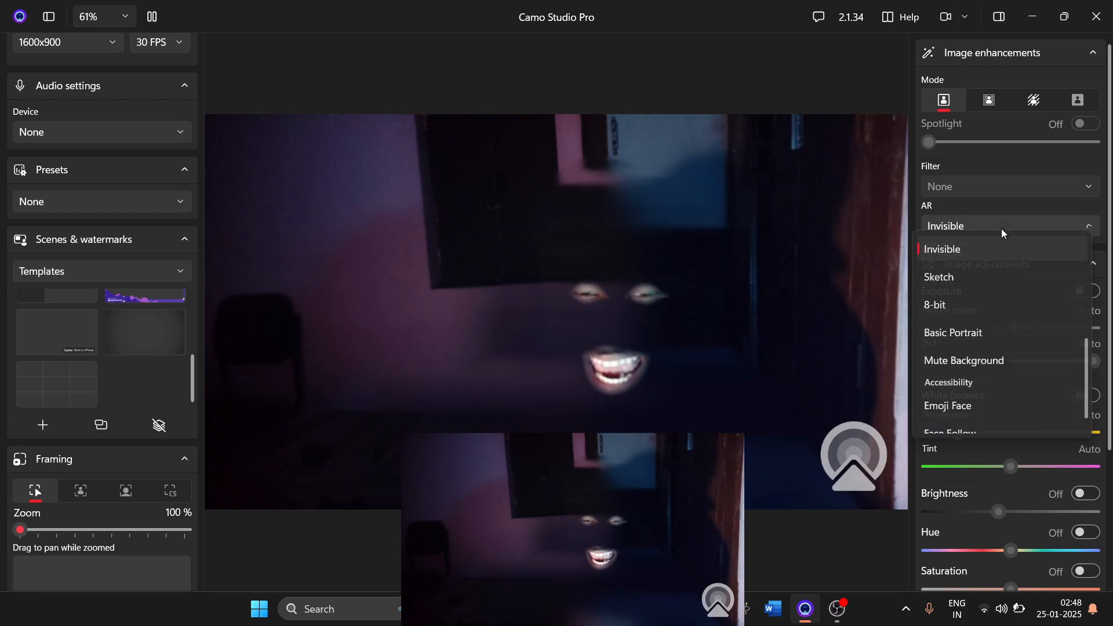
{"action": "left_click", "coordinate": [966, 284]}
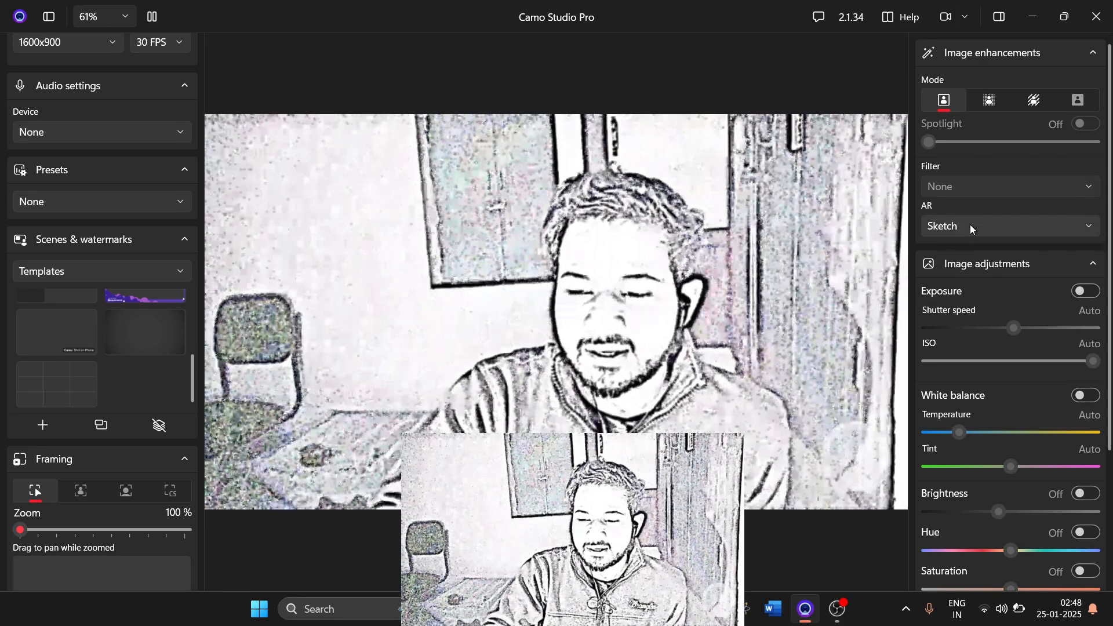
- Try the 8-bit AR filter on the camera picture, followed by the Basic Portrait filter
{"action": "left_click", "coordinate": [972, 225]}
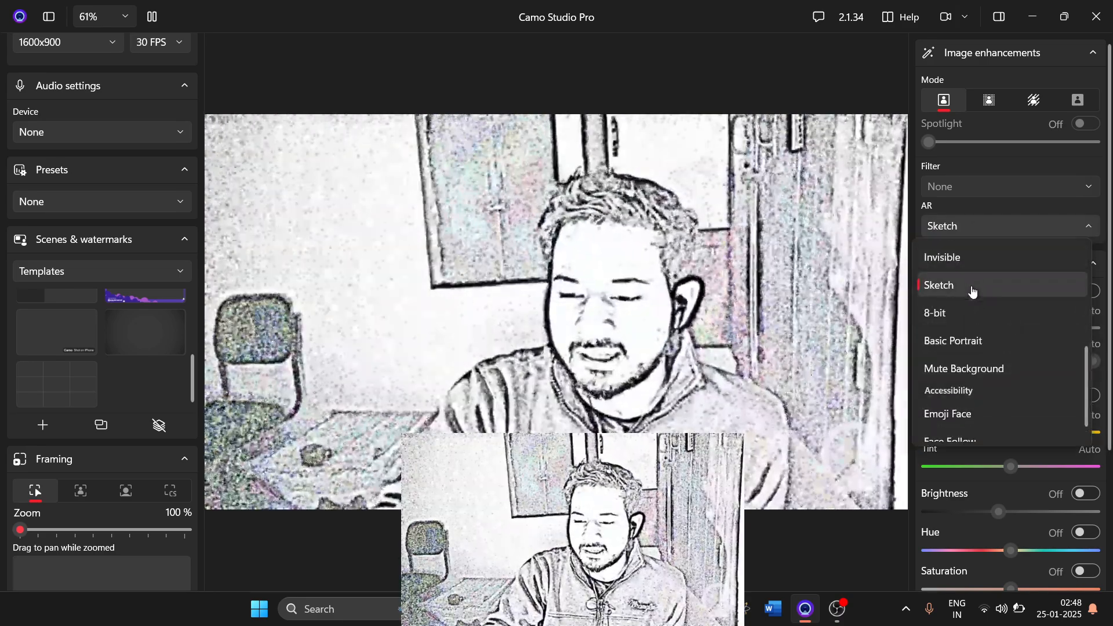
{"action": "left_click", "coordinate": [973, 313]}
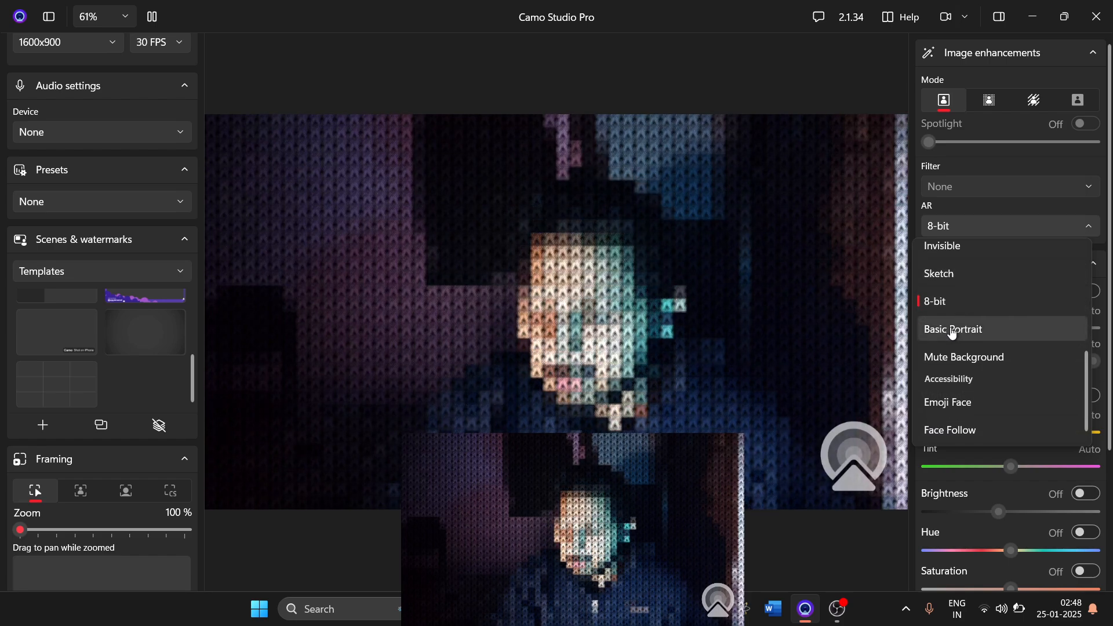
{"action": "left_click", "coordinate": [952, 330]}
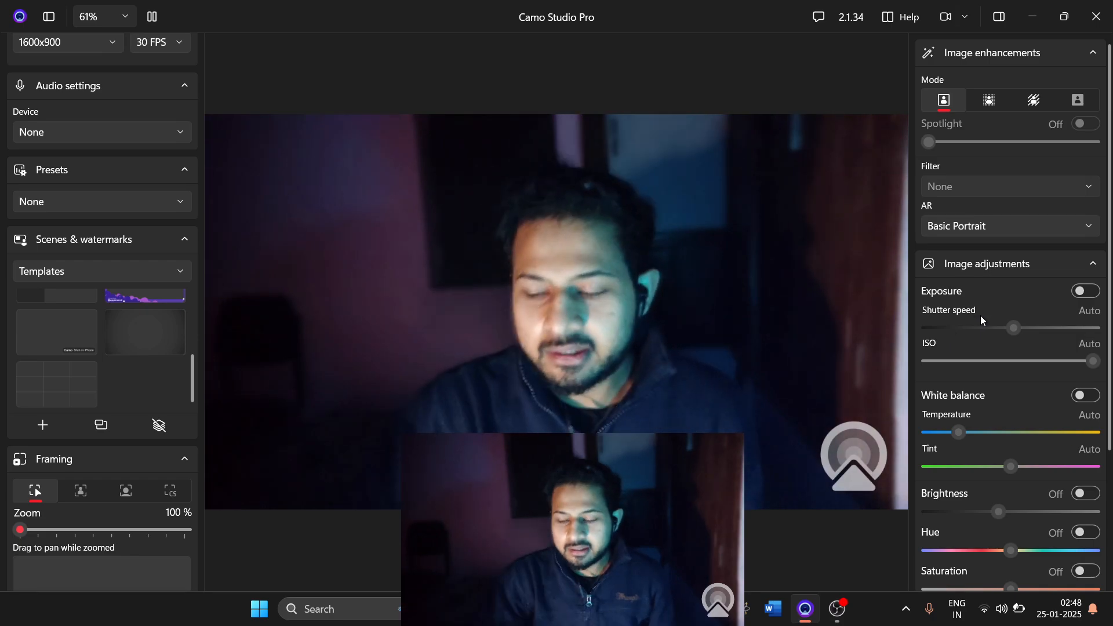
- Try the Mute Background AR filter on the camera picture, followed by the Emoji Face filter
{"action": "left_click", "coordinate": [987, 227]}
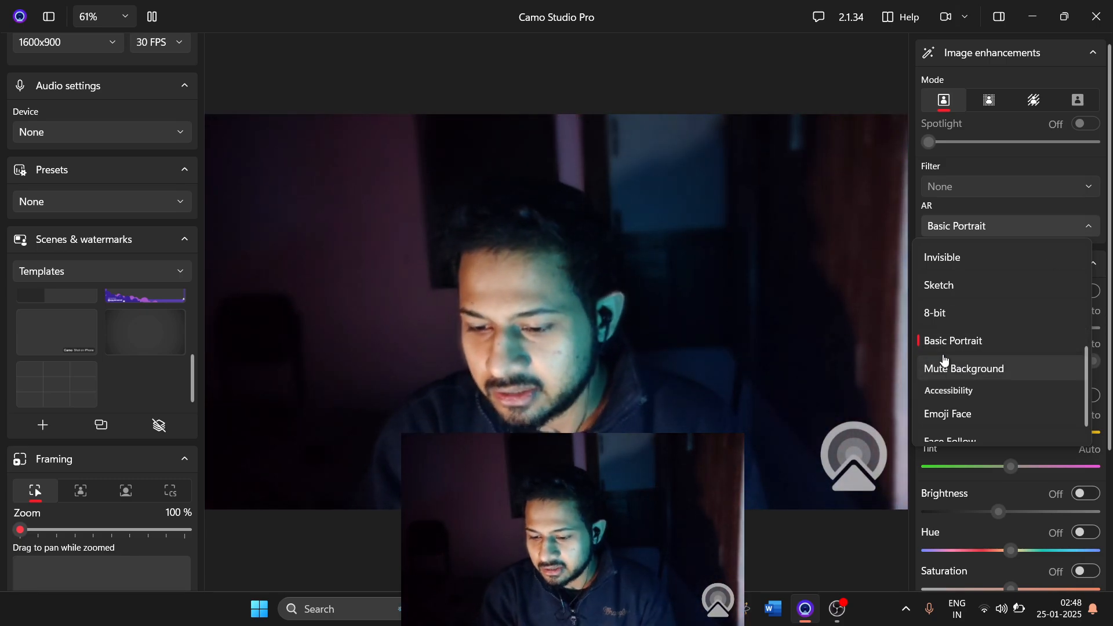
{"action": "scroll", "coordinate": [984, 338], "scroll_direction": "down", "scroll_amount": 1}
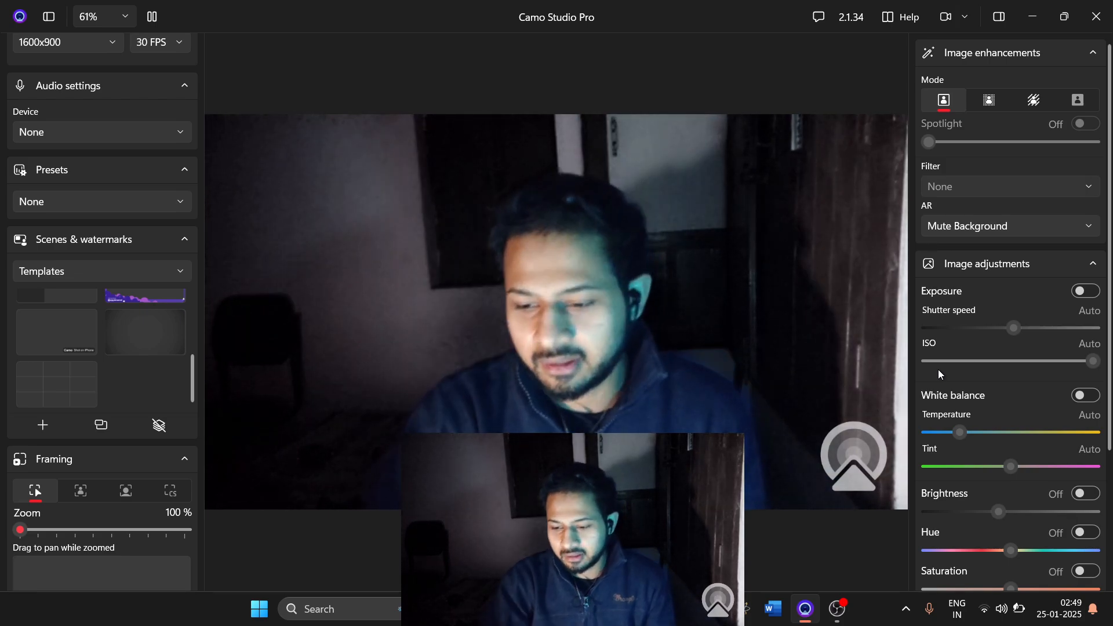
{"action": "left_click", "coordinate": [985, 227]}
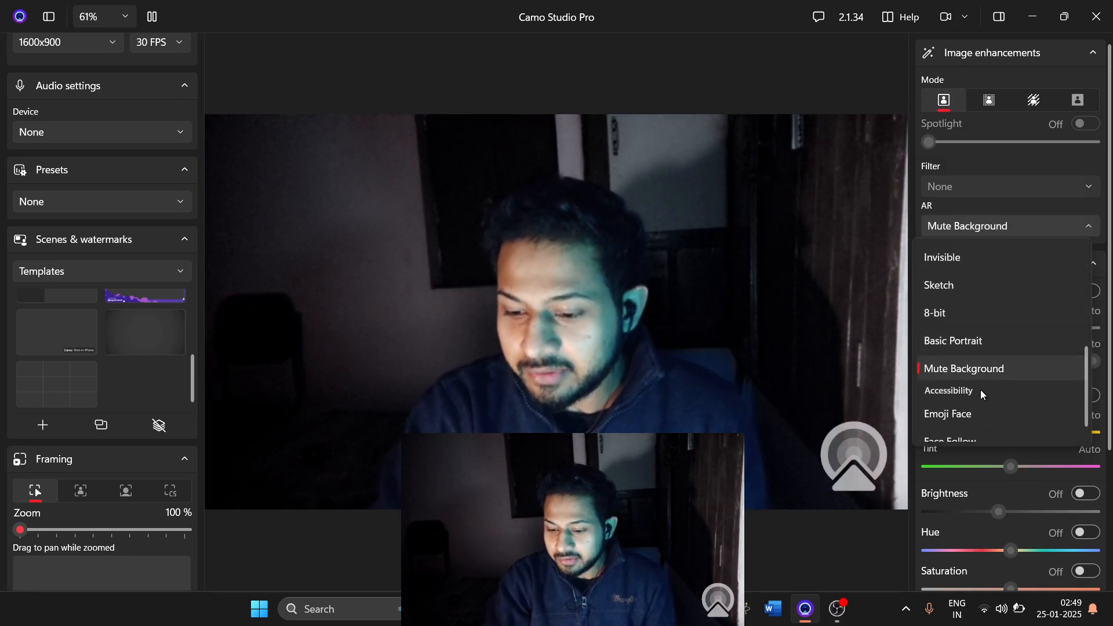
{"action": "scroll", "coordinate": [980, 389], "scroll_direction": "down", "scroll_amount": 1}
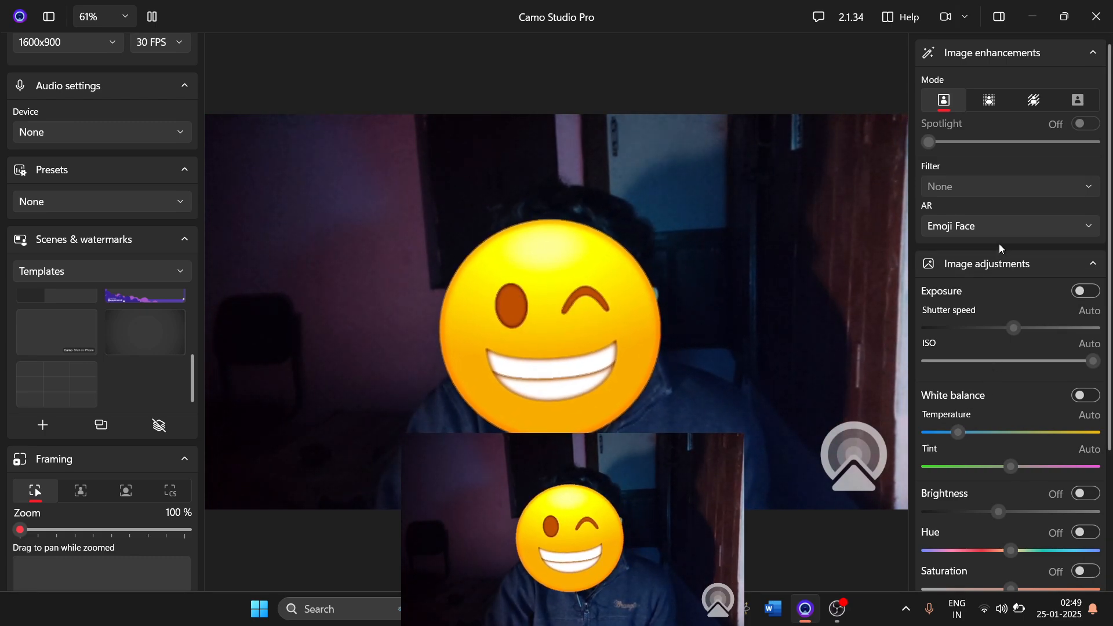
- Set the AR filter for the camera picture back to Face Follow
{"action": "left_click", "coordinate": [998, 229]}
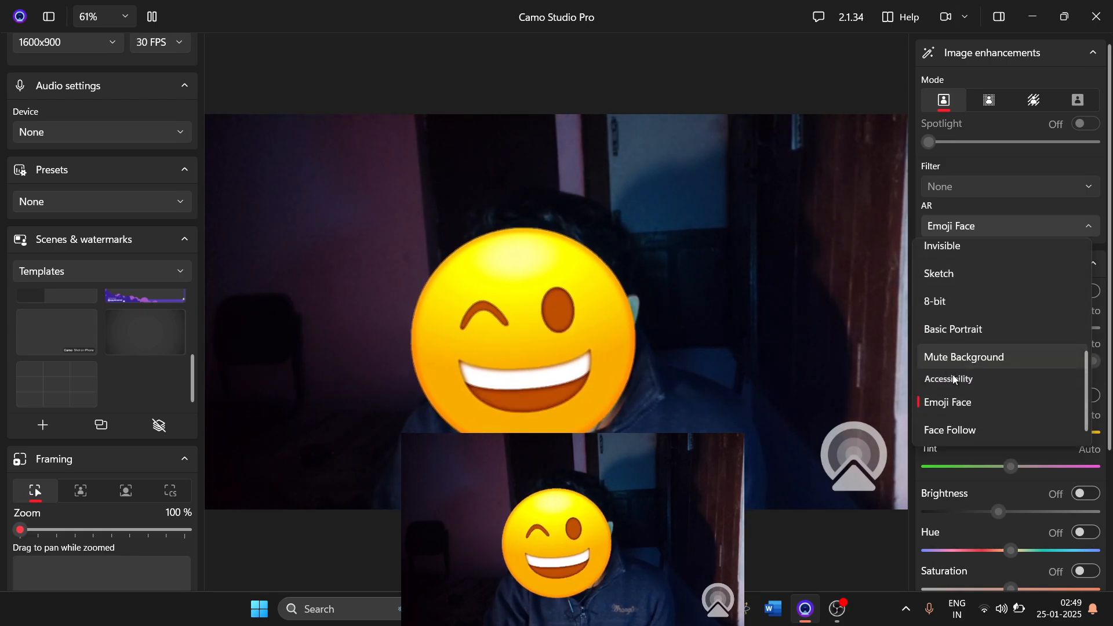
{"action": "left_click", "coordinate": [958, 429]}
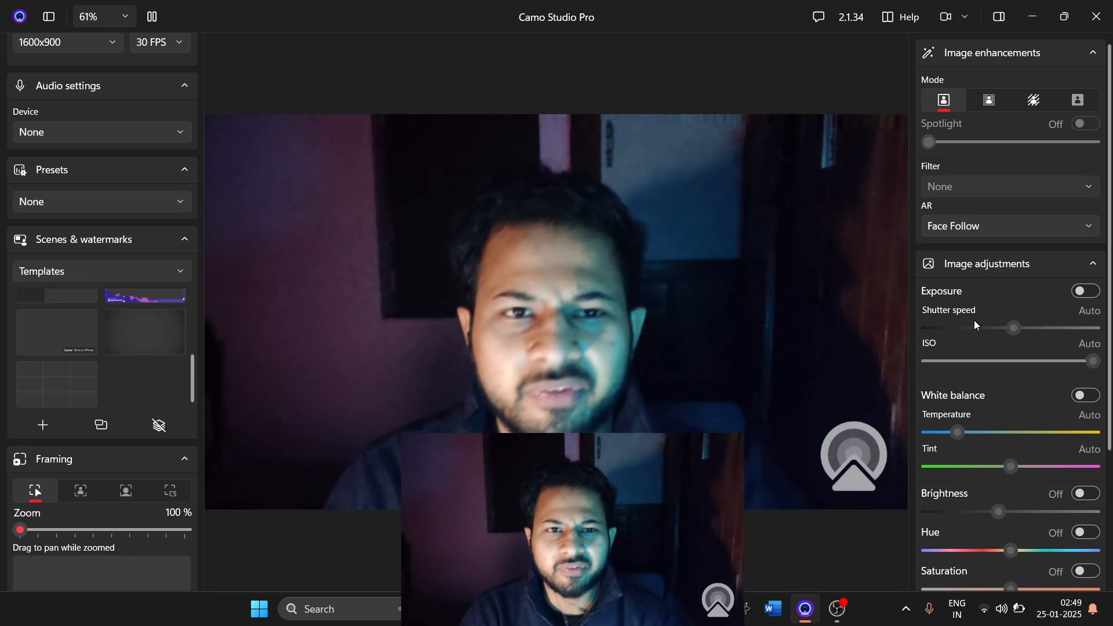
{"action": "scroll", "coordinate": [96, 346], "scroll_direction": "up", "scroll_amount": 1}
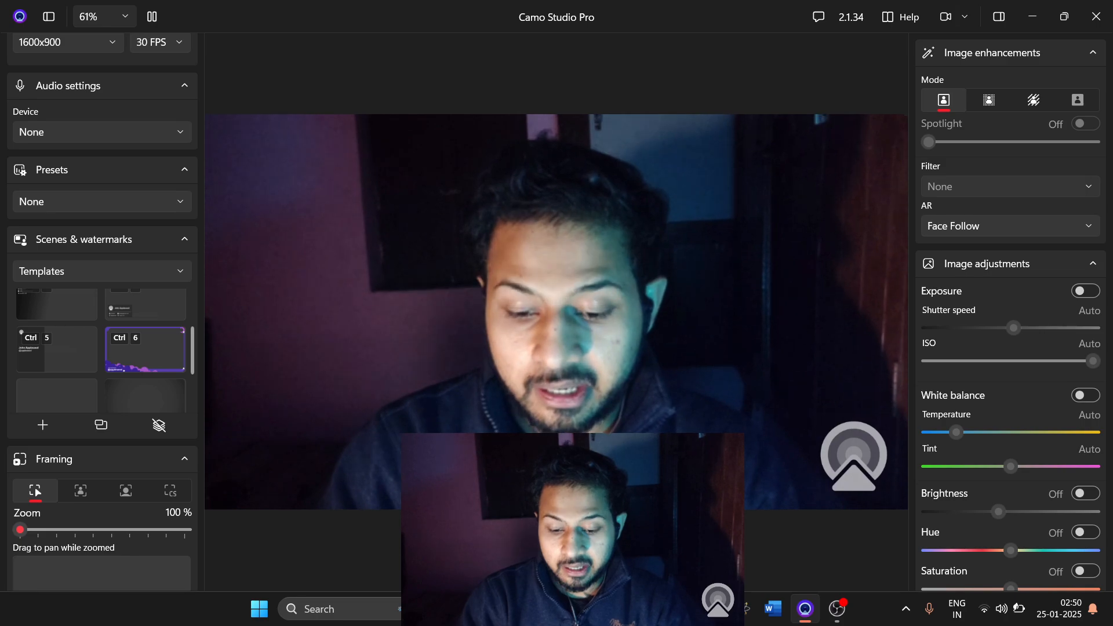
- Switch to Chrome and search Google for "camo studio driver" in a new tab
{"action": "right_click", "coordinate": [517, 609]}
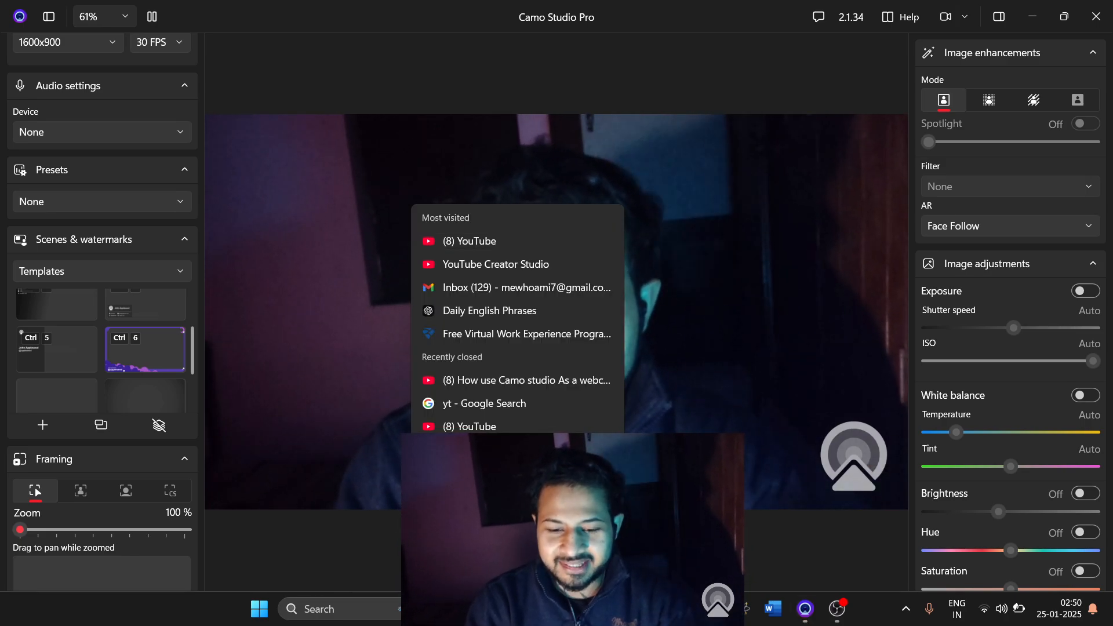
{"action": "left_click", "coordinate": [493, 545]}
{"action": "left_click", "coordinate": [492, 261]}
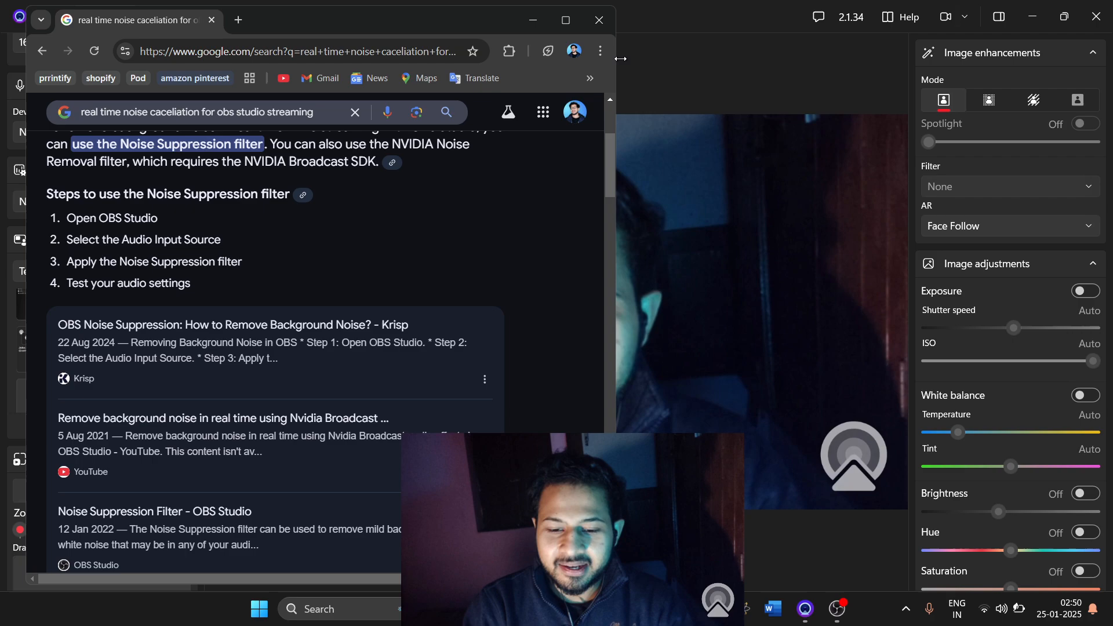
{"action": "left_click", "coordinate": [247, 24]}
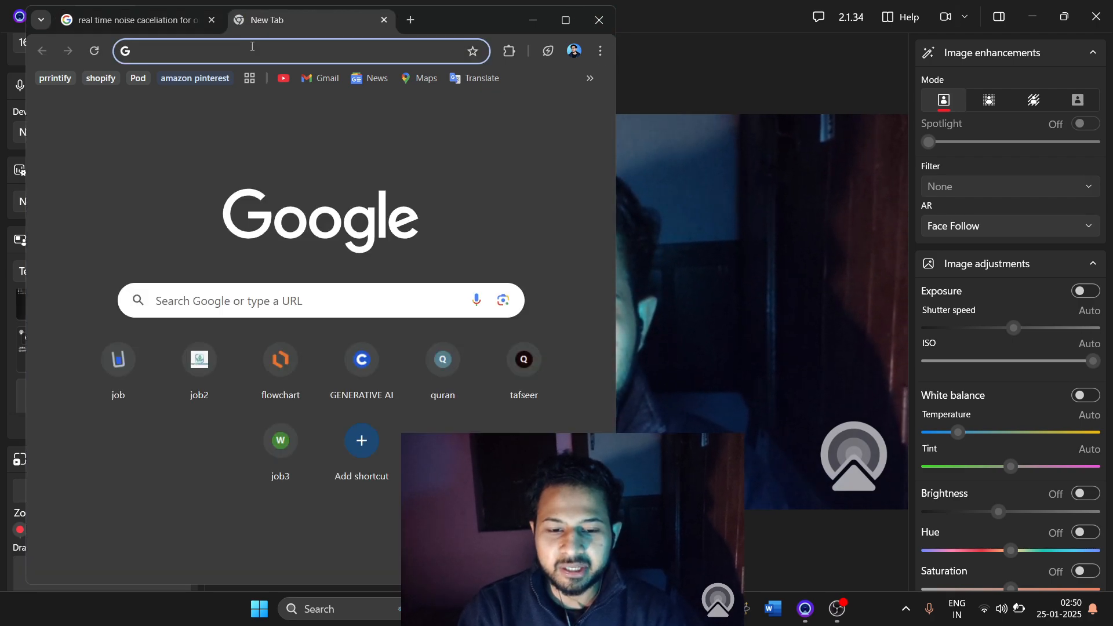
{"action": "left_click", "coordinate": [375, 44]}
{"action": "type", "text": "camo studio"}
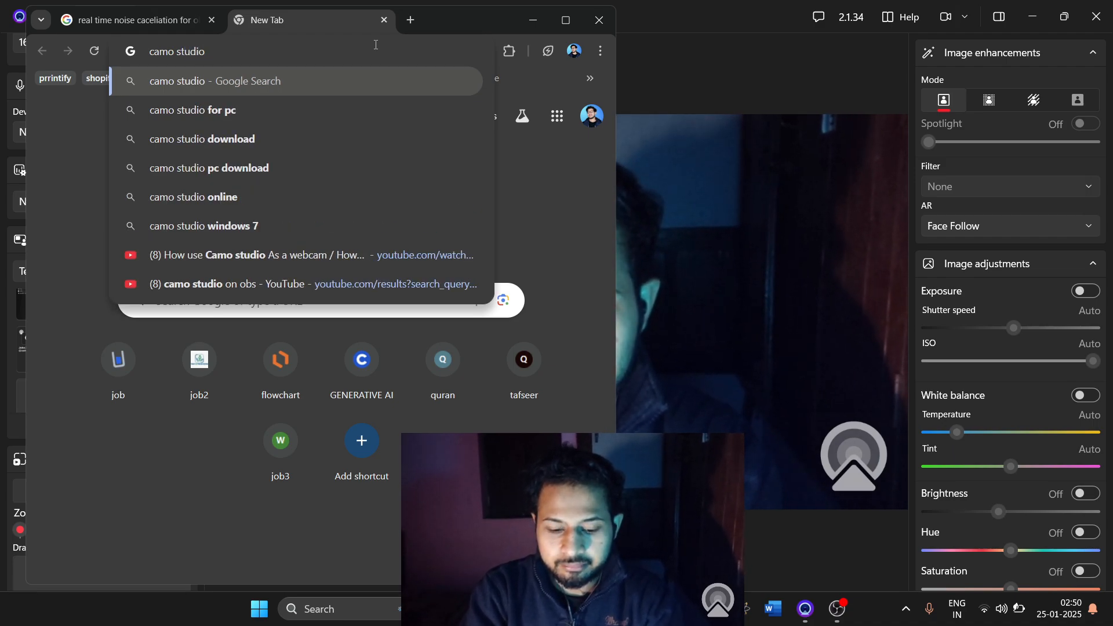
{"action": "type", "text": " driver"}
{"action": "key", "text": "Return"}
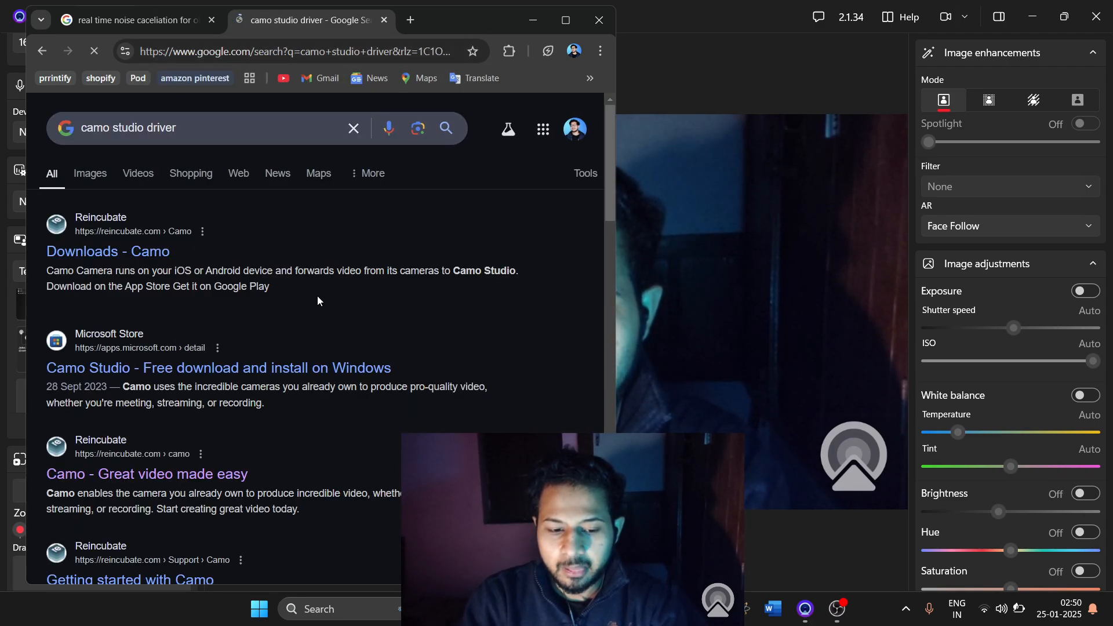
- Leave the browser and check the notifications in Camo Studio
{"action": "left_click", "coordinate": [600, 21]}
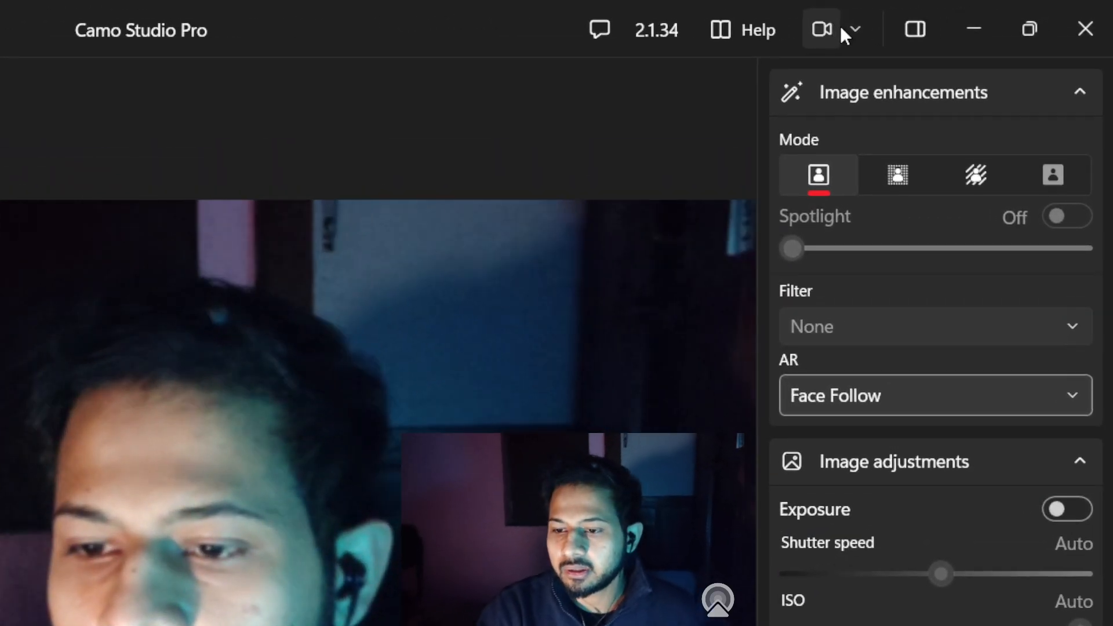
{"action": "left_click", "coordinate": [673, 25]}
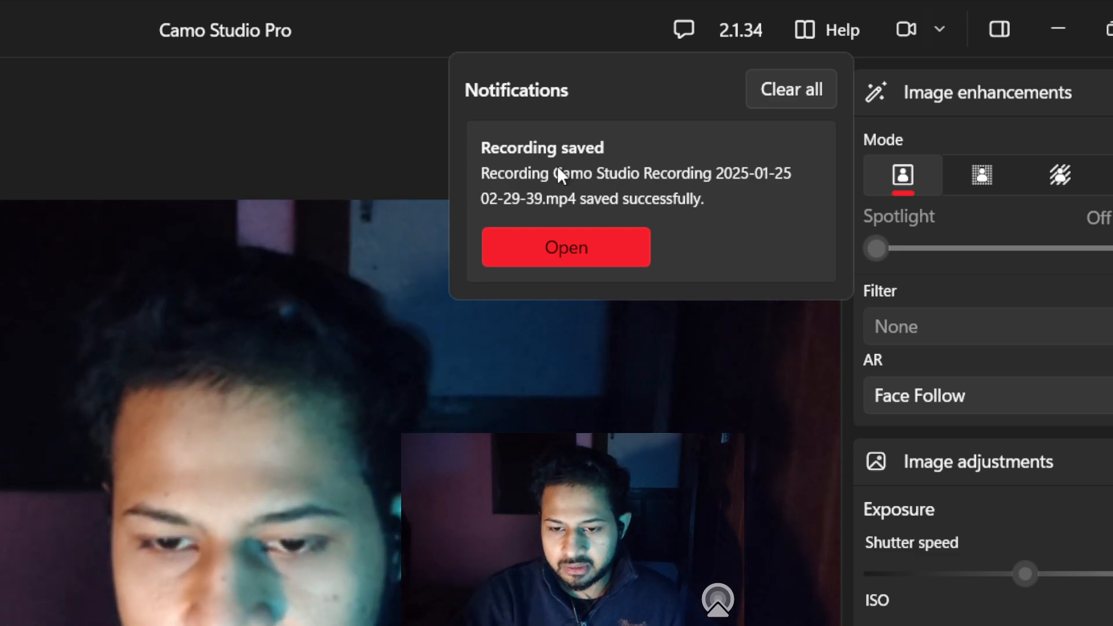
{"action": "left_click", "coordinate": [252, 5]}
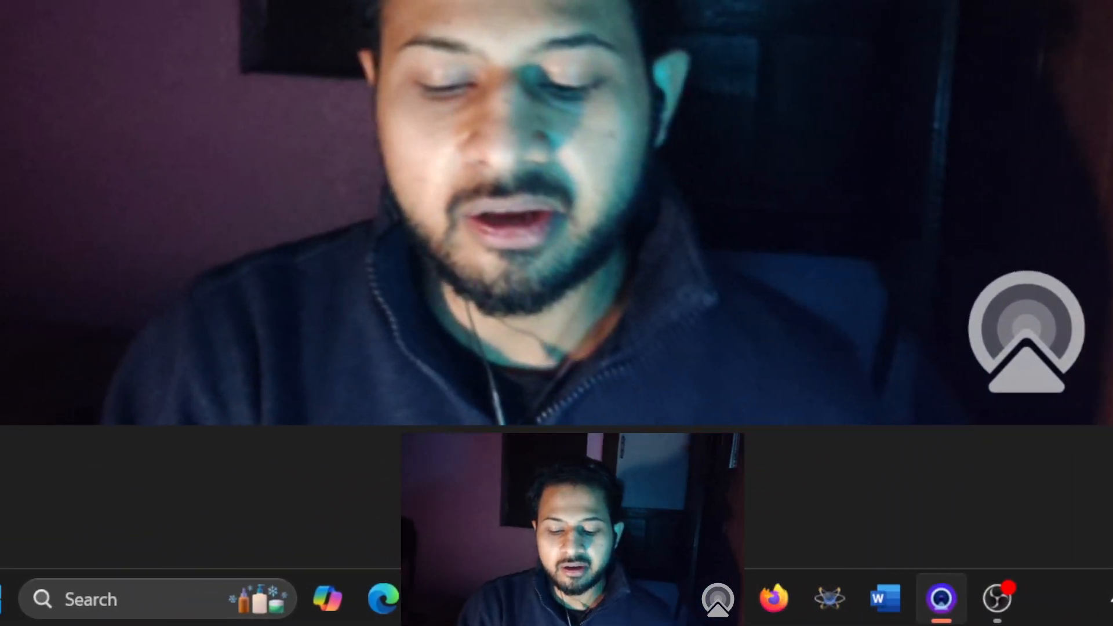
- Switch back to Chrome and open the "Downloads - Camo" page from the search results
{"action": "mouse_move", "coordinate": [545, 597]}
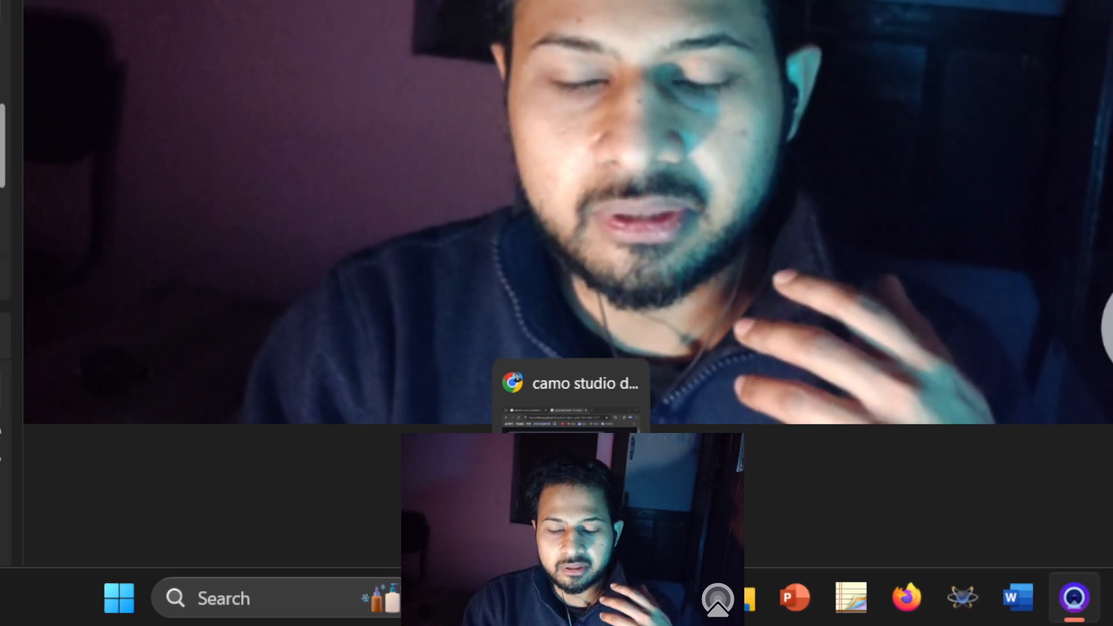
{"action": "left_click", "coordinate": [545, 406]}
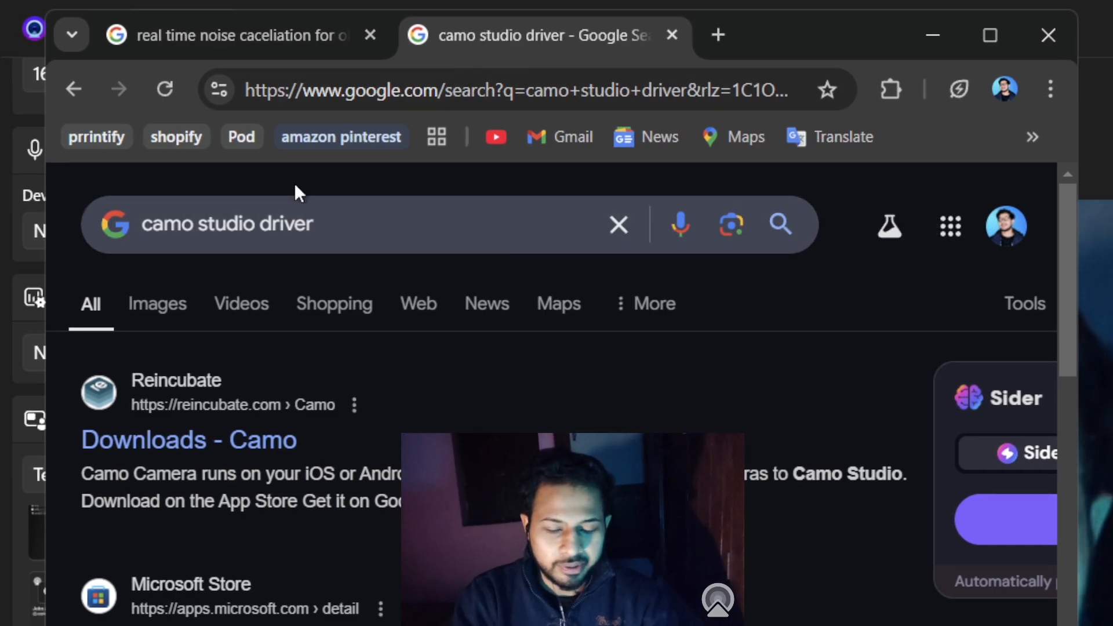
{"action": "left_click_drag", "start_coordinate": [327, 214], "coordinate": [23, 246]}
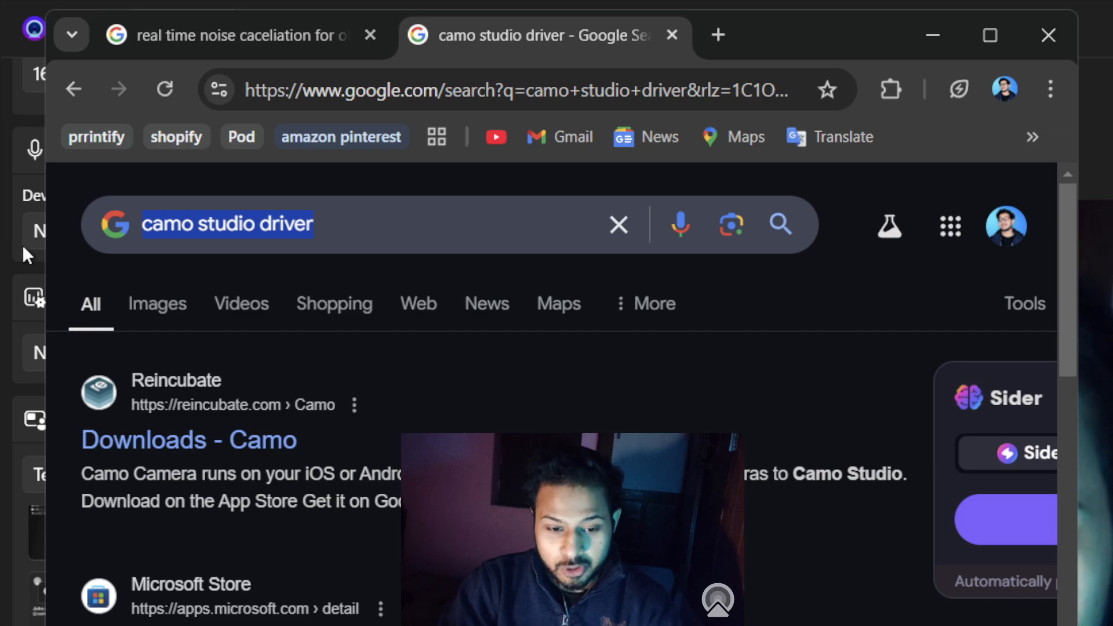
{"action": "left_click", "coordinate": [336, 386]}
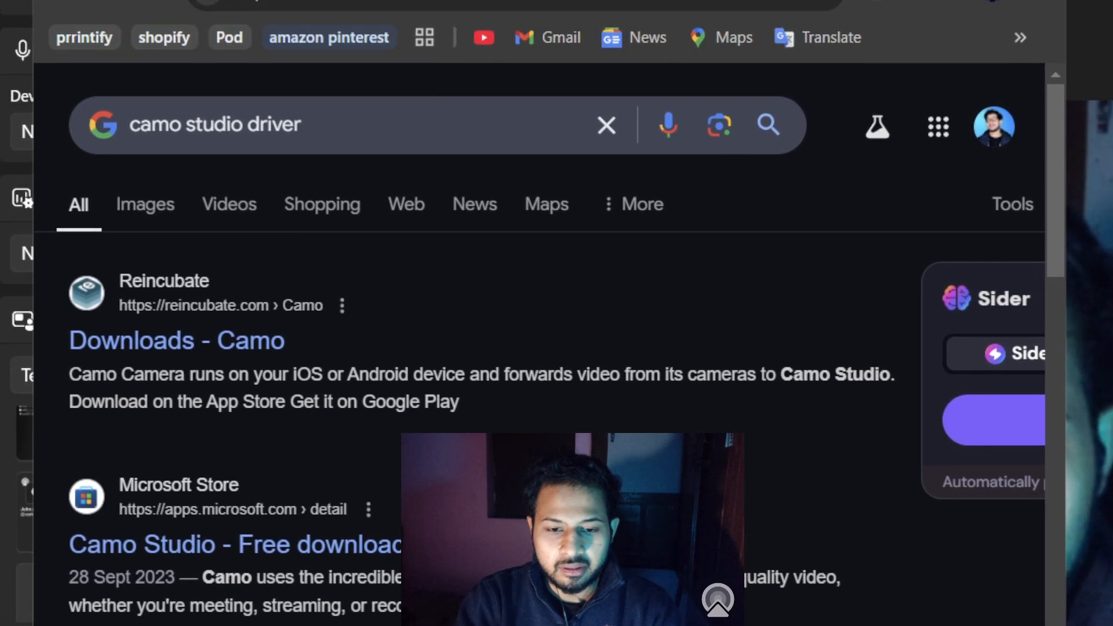
{"action": "left_click", "coordinate": [189, 264]}
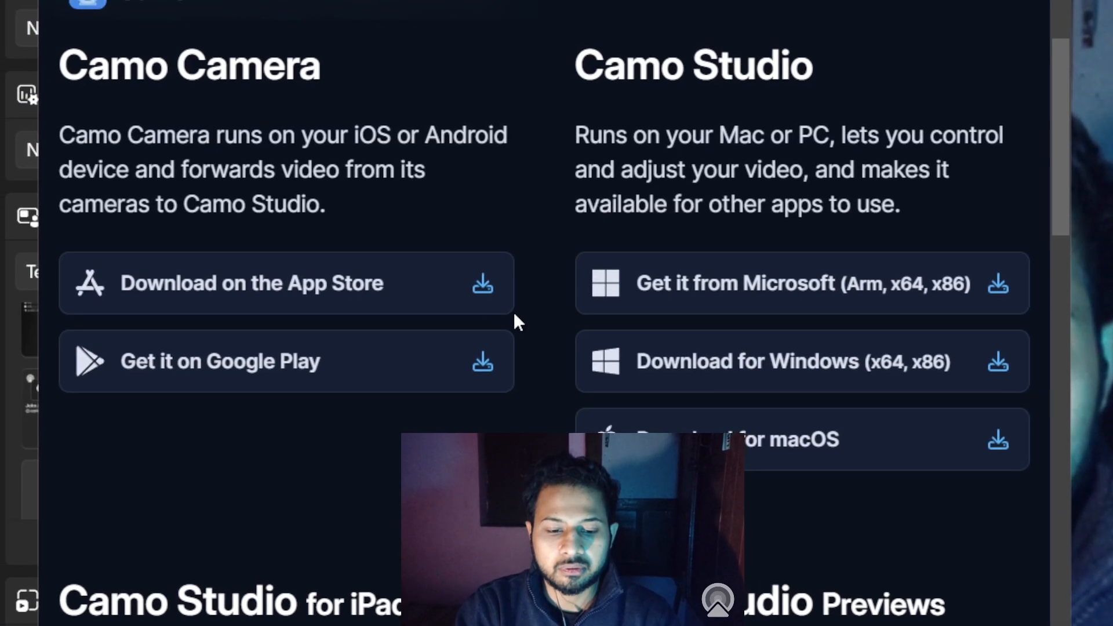
- Examine the Camo Camera and Camo Studio download options for each platform, and close the browser window
{"action": "scroll", "coordinate": [536, 336], "scroll_direction": "down", "scroll_amount": 6}
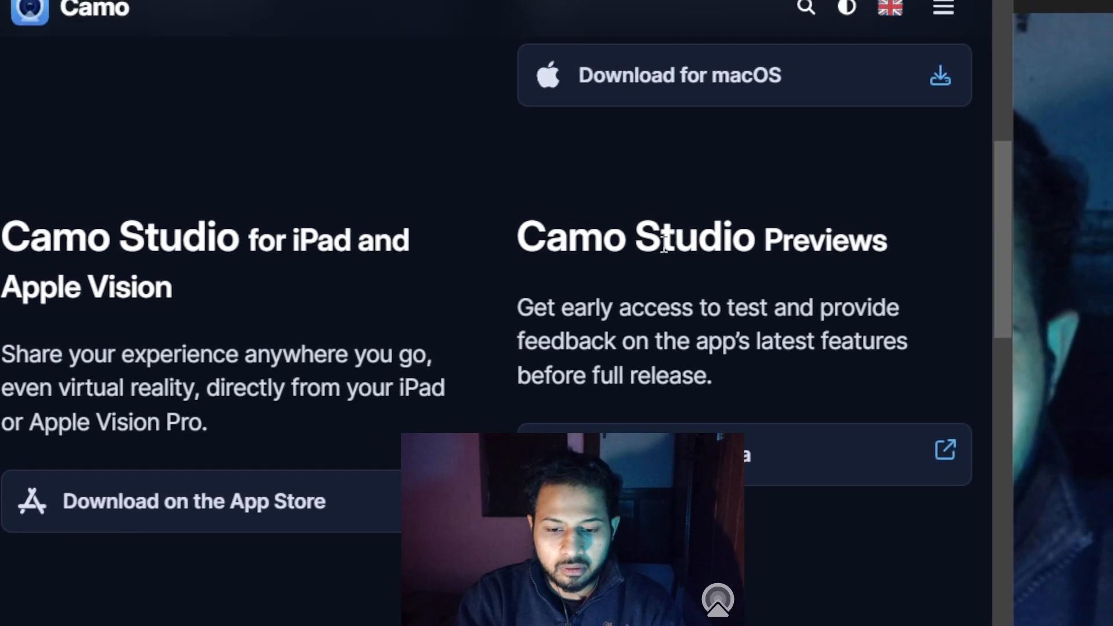
{"action": "scroll", "coordinate": [525, 429], "scroll_direction": "down", "scroll_amount": 15}
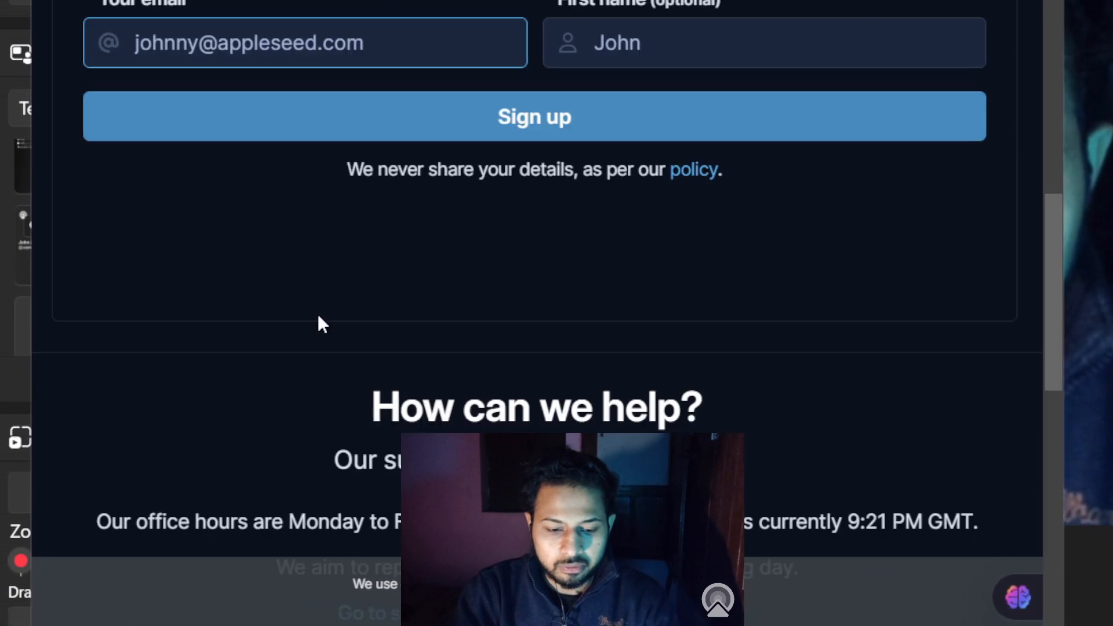
{"action": "scroll", "coordinate": [472, 311], "scroll_direction": "up", "scroll_amount": 18}
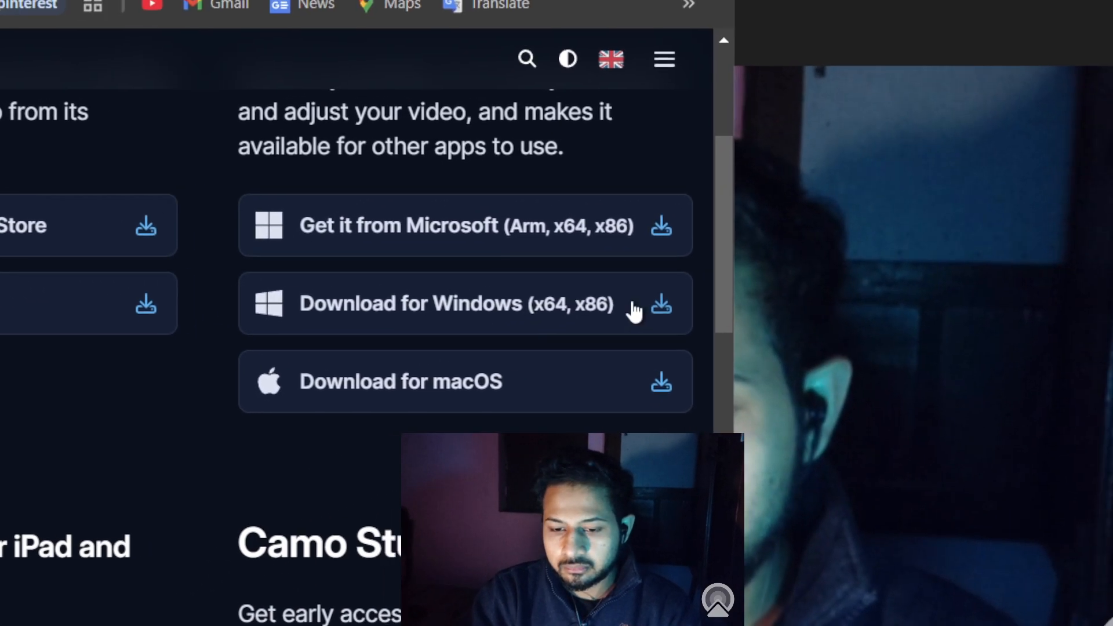
{"action": "scroll", "coordinate": [587, 322], "scroll_direction": "up", "scroll_amount": 2}
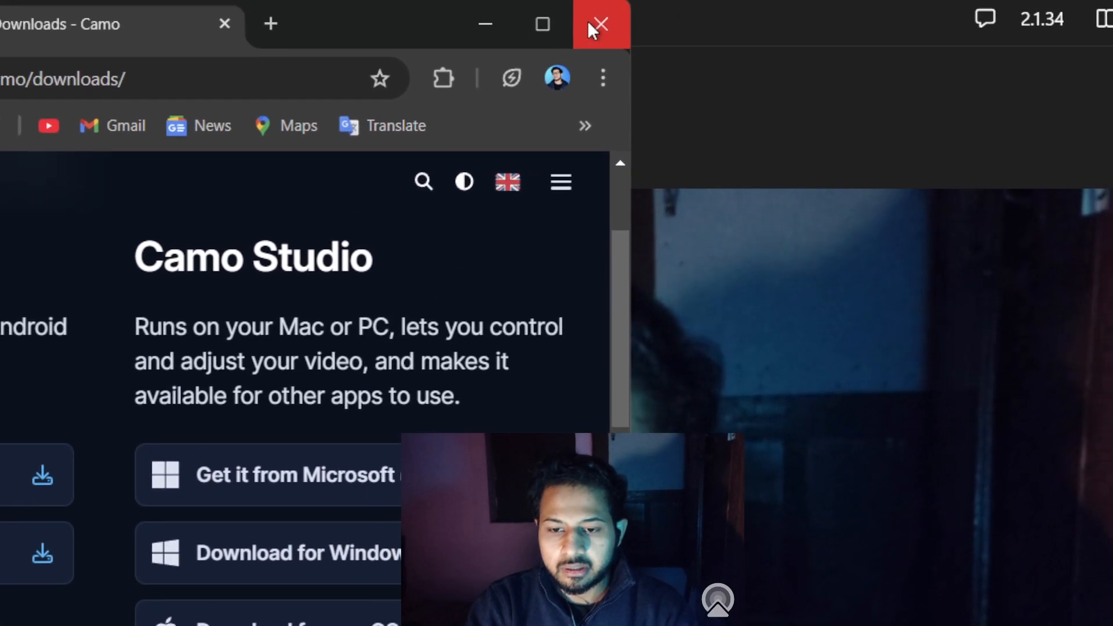
{"action": "left_click", "coordinate": [600, 24]}
{"action": "left_click", "coordinate": [985, 19]}
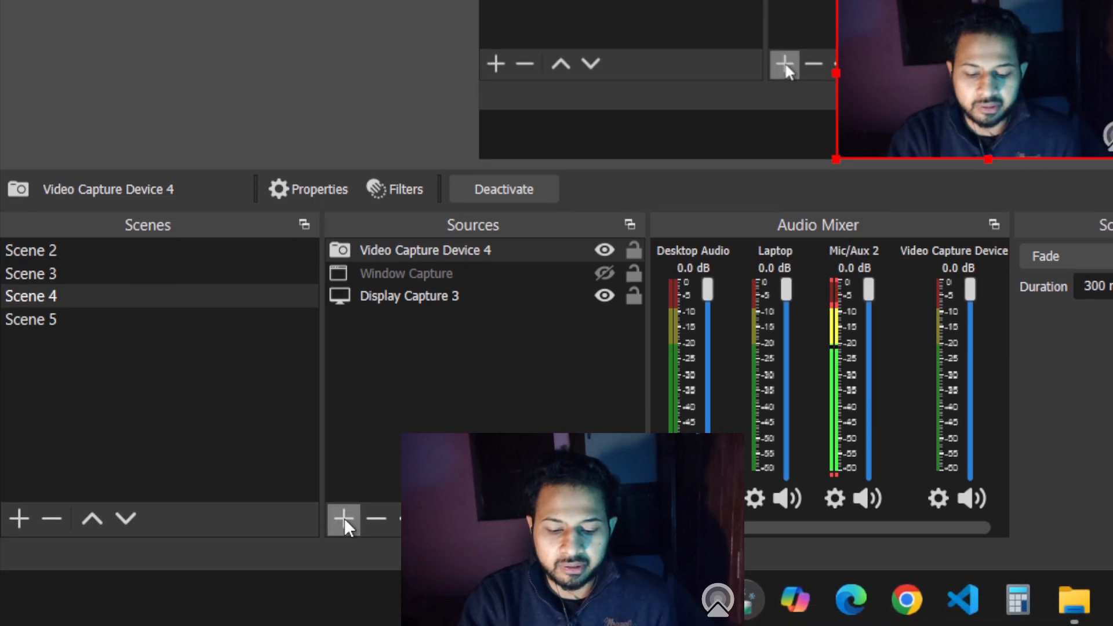
- In OBS Studio, view the source types that can be added and choose Camo as the device for Video Capture Device 4
{"action": "left_click", "coordinate": [344, 519]}
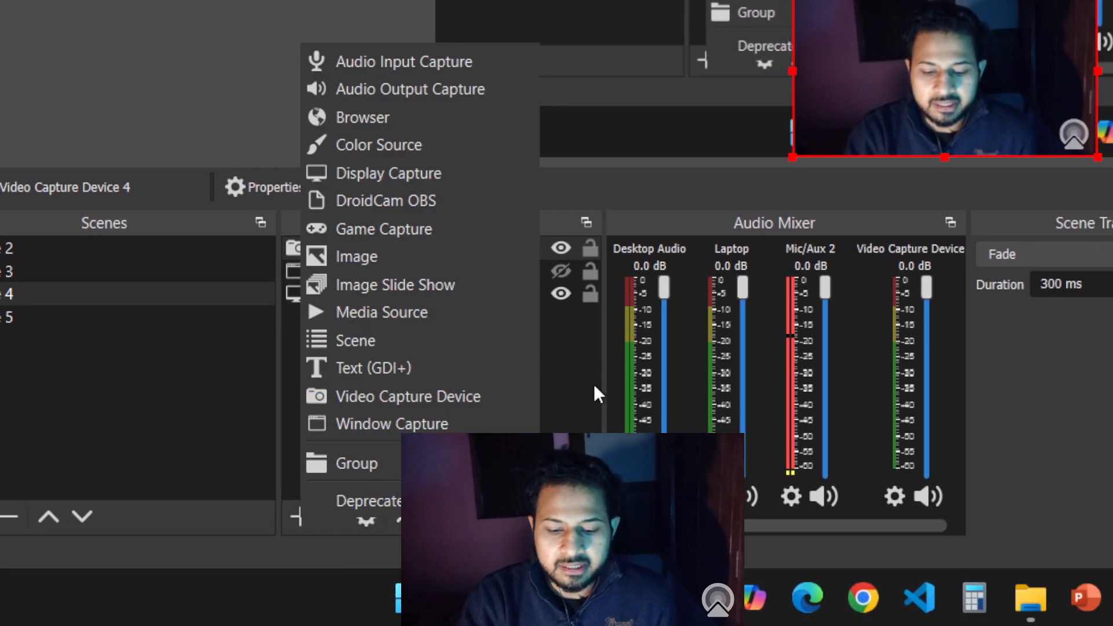
{"action": "left_click", "coordinate": [586, 394]}
{"action": "left_click", "coordinate": [426, 250]}
{"action": "double_click", "coordinate": [422, 298]}
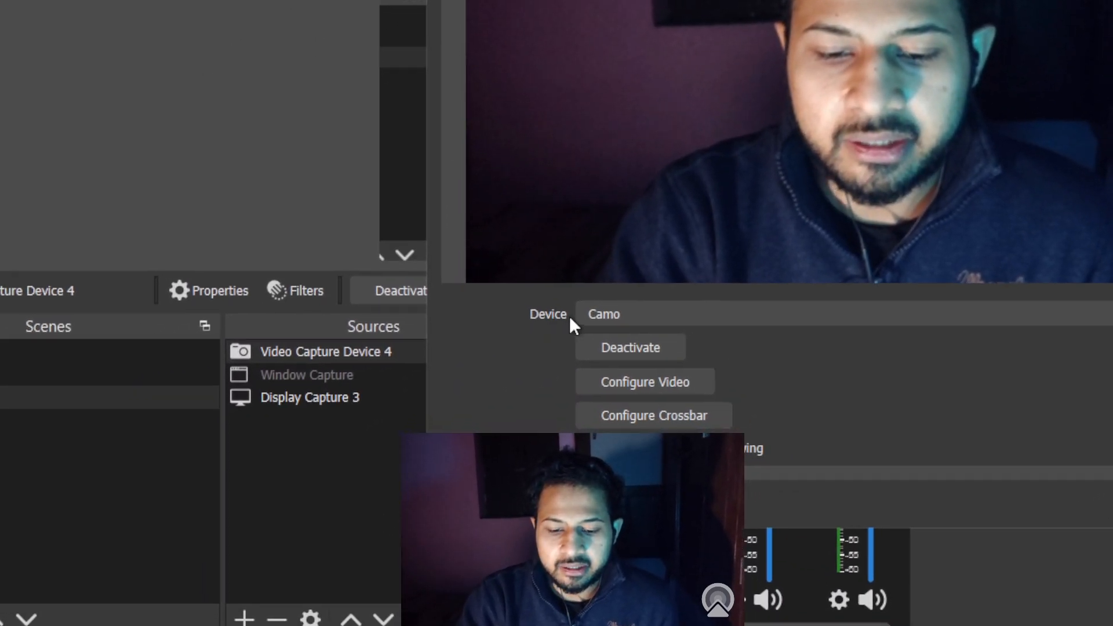
{"action": "left_click", "coordinate": [565, 315]}
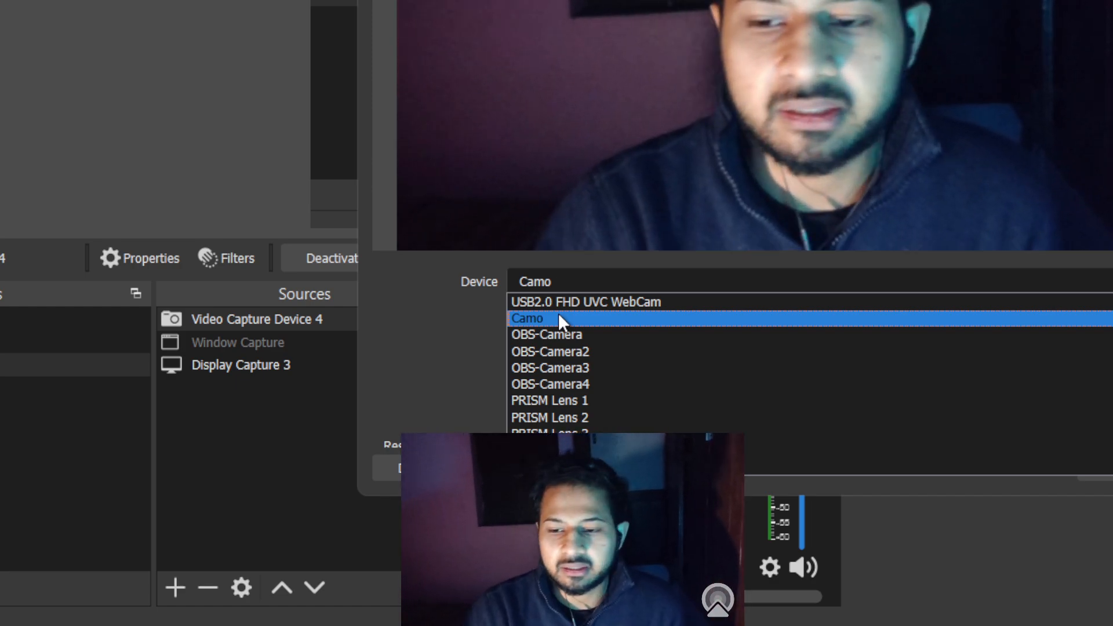
{"action": "left_click", "coordinate": [537, 318]}
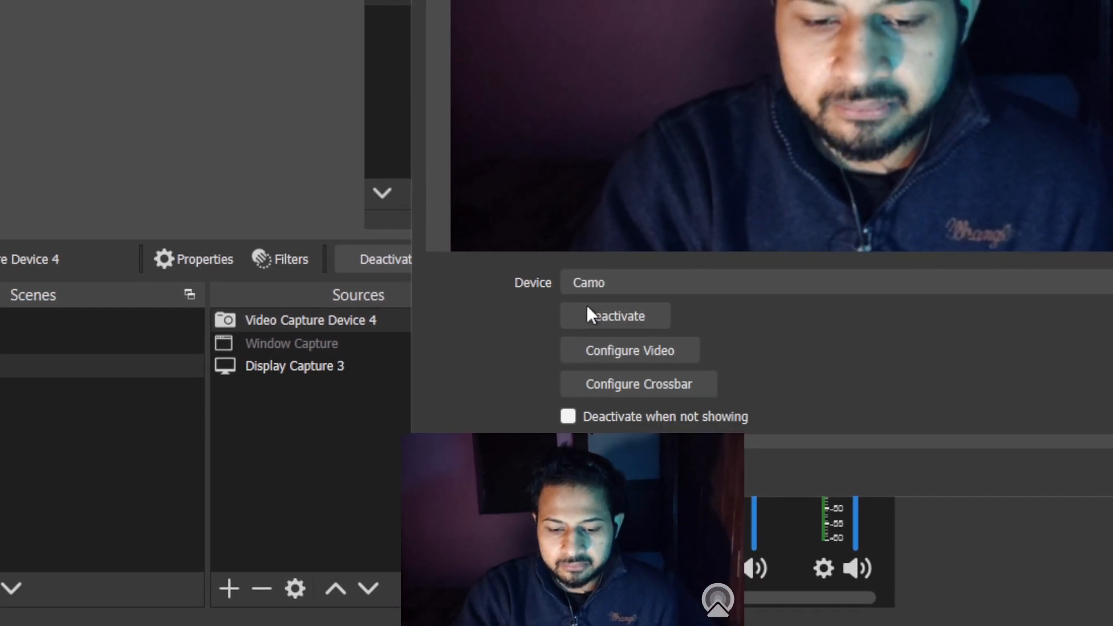
- Review the capture device's remaining resolution, FPS, color and audio options and accept its properties
{"action": "scroll", "coordinate": [579, 324], "scroll_direction": "down", "scroll_amount": 2}
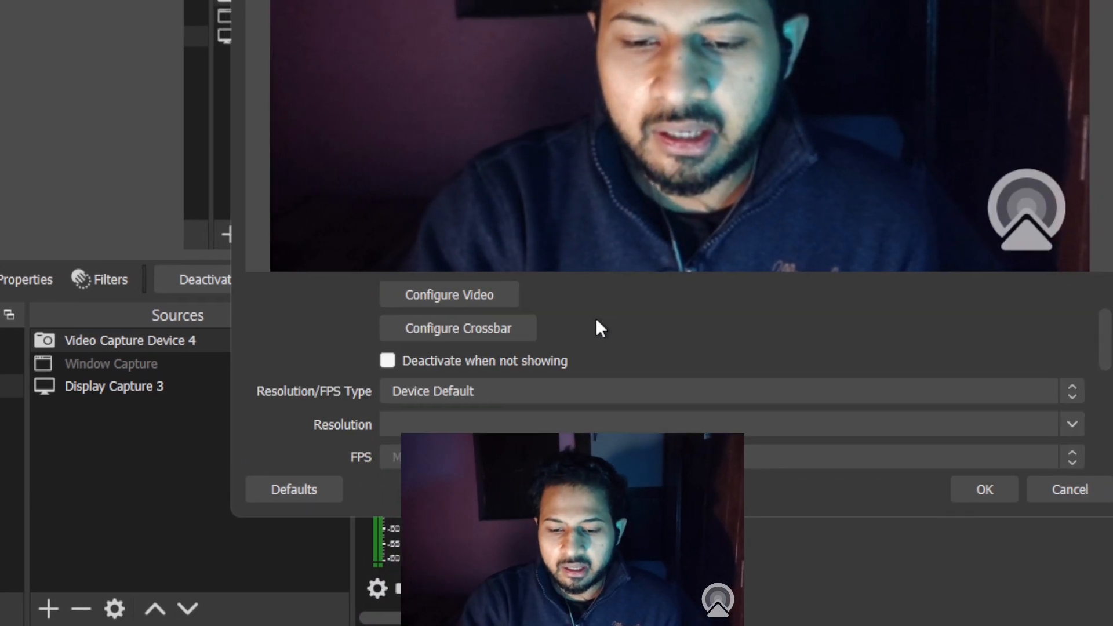
{"action": "scroll", "coordinate": [597, 360], "scroll_direction": "down", "scroll_amount": 2}
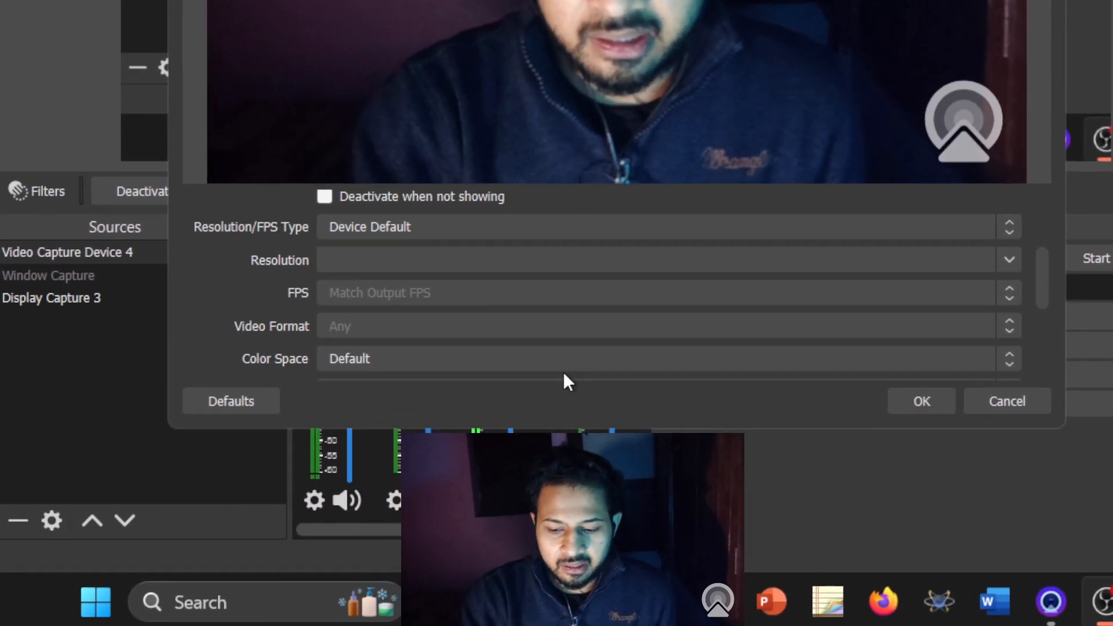
{"action": "scroll", "coordinate": [661, 458], "scroll_direction": "down", "scroll_amount": 3}
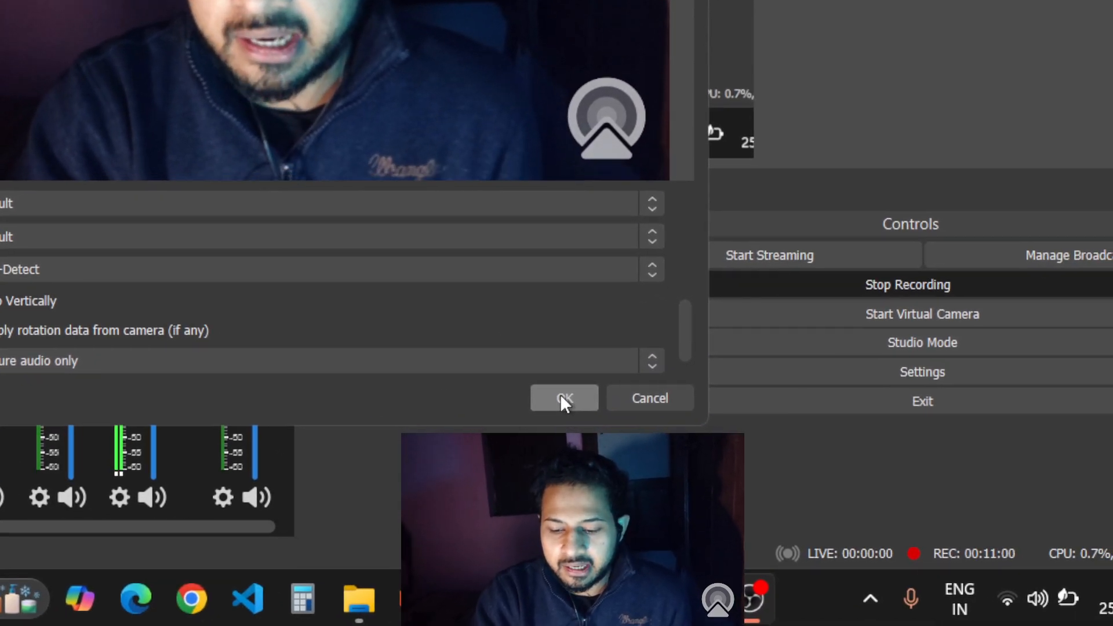
{"action": "left_click", "coordinate": [560, 396]}
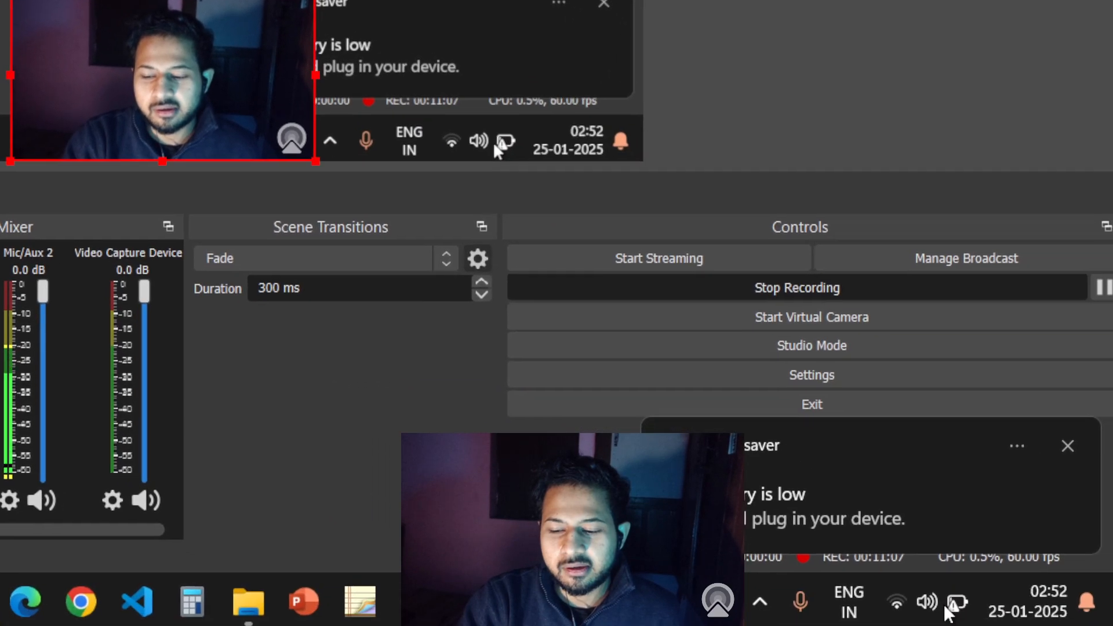
{"action": "left_click", "coordinate": [942, 602]}
{"action": "left_click", "coordinate": [941, 600]}
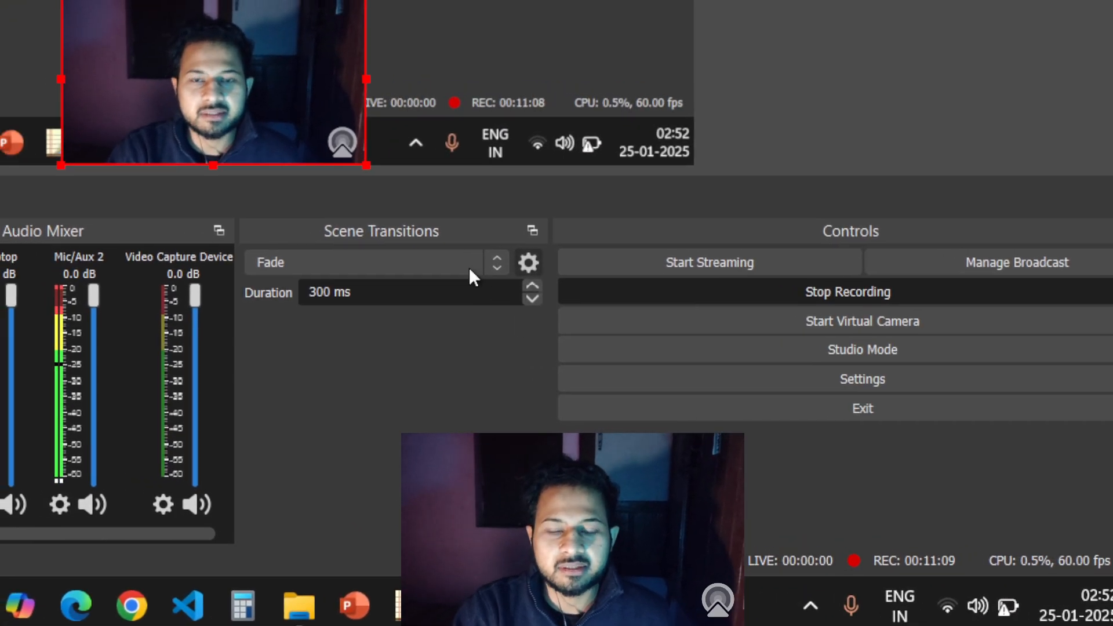